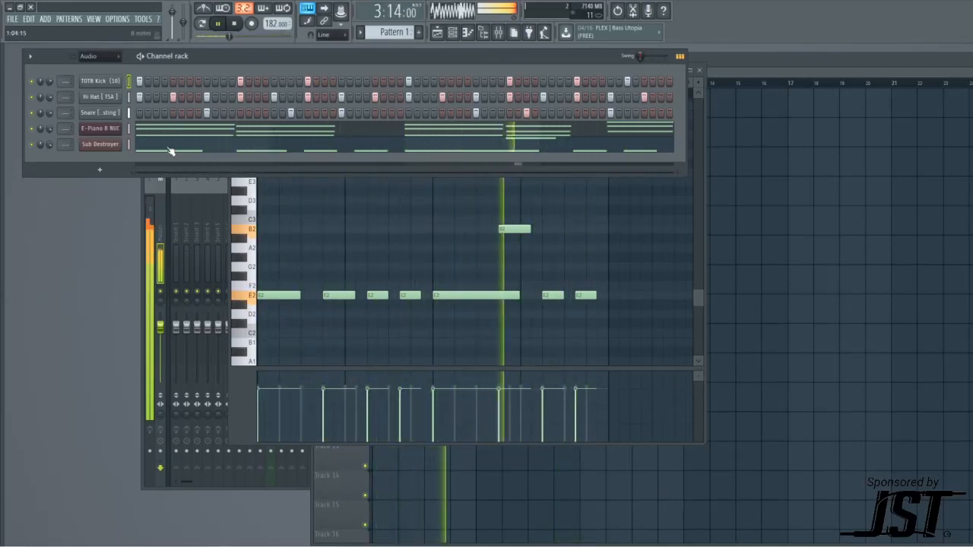
# Close the existing Sub Destroyer plugin window and delete its channel from the channel rack
pyautogui.click(352, 222)
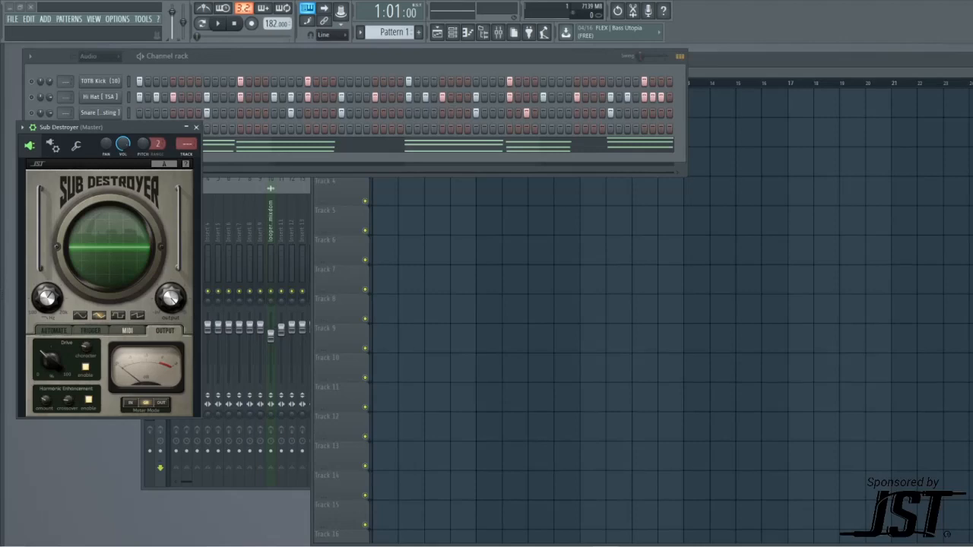
pyautogui.moveTo(122, 128); pyautogui.dragTo(130, 186)
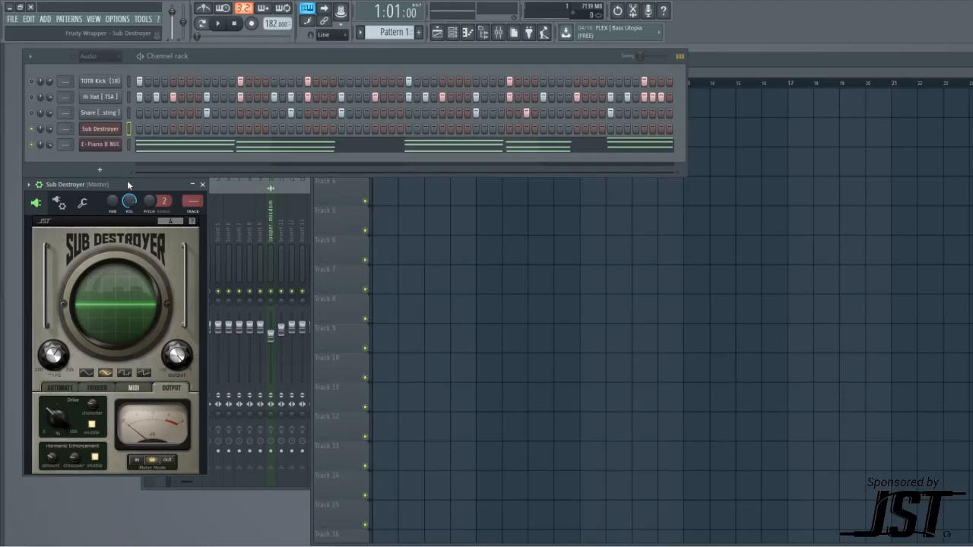
pyautogui.click(204, 184)
pyautogui.rightClick(110, 134)
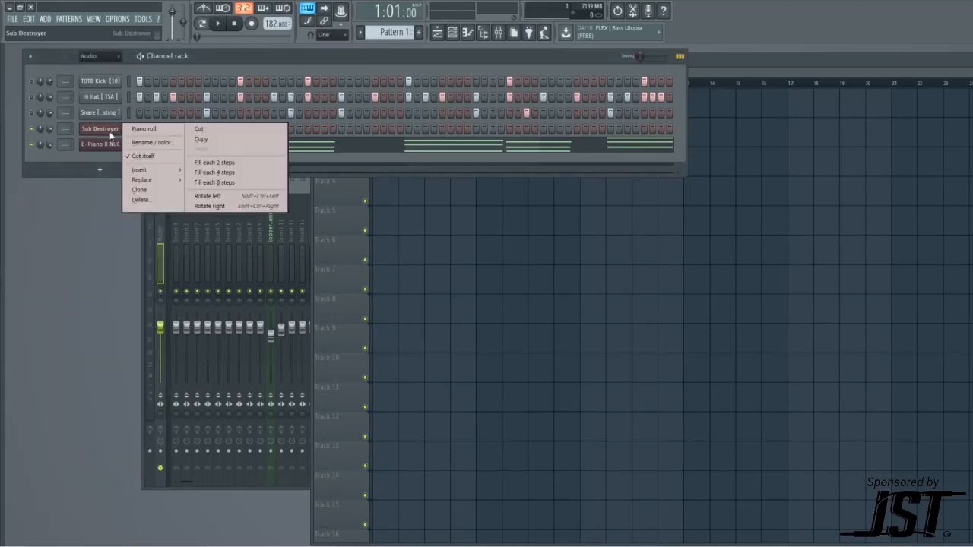
pyautogui.click(140, 199)
# Add a new Sub Destroyer instrument channel and place its plugin window below the channel rack
pyautogui.click(98, 153)
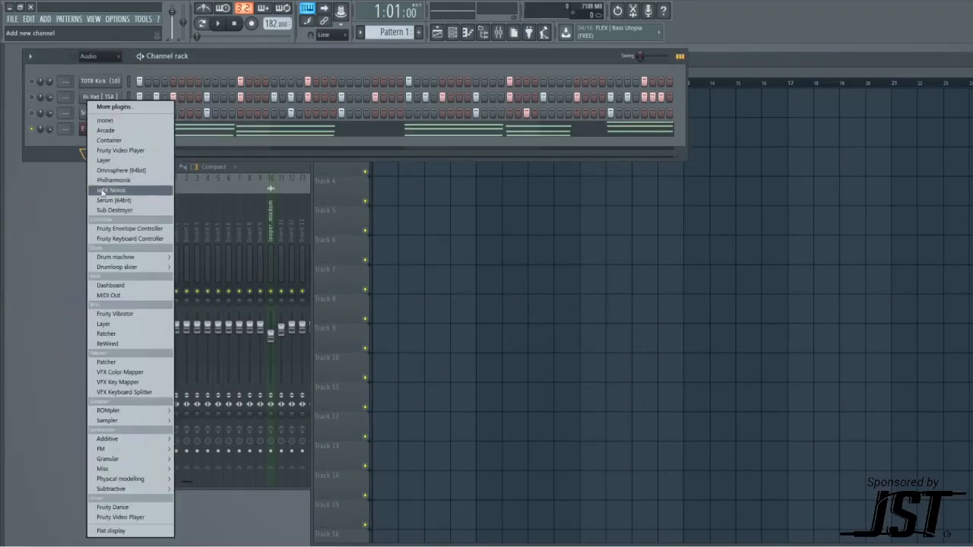
pyautogui.click(114, 210)
pyautogui.moveTo(200, 175); pyautogui.dragTo(184, 161)
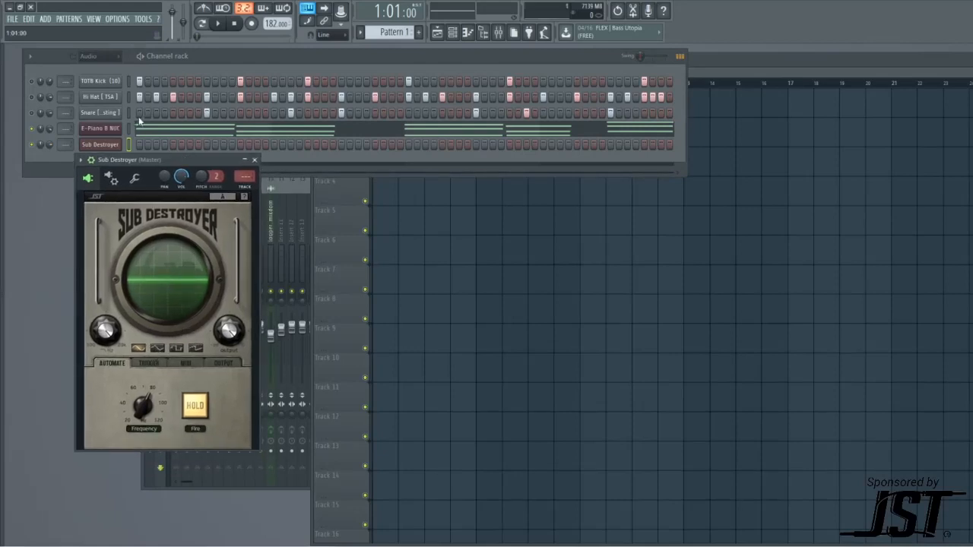
# Open the Sub Destroyer channel's piano roll, place an E5 note at the start of bar 1 and play it
pyautogui.rightClick(131, 141)
pyautogui.click(149, 146)
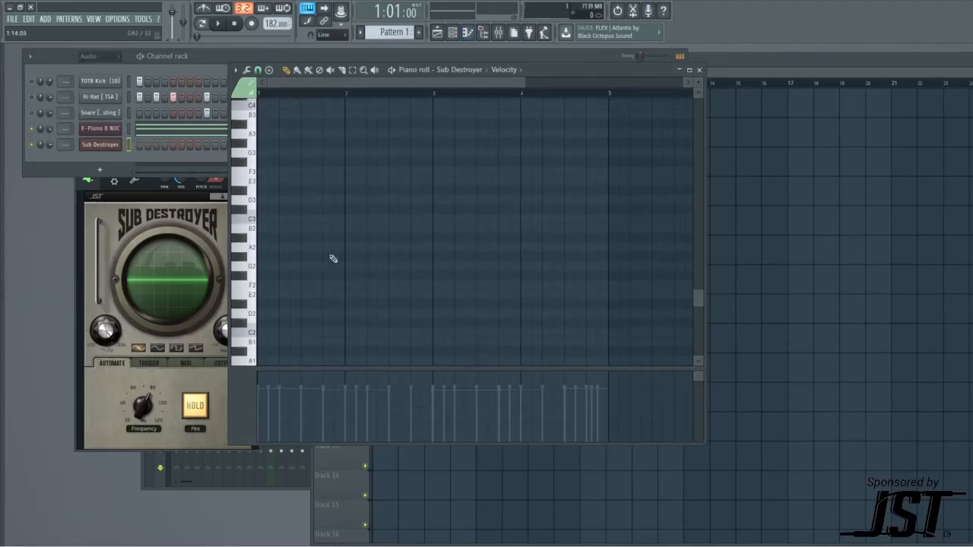
pyautogui.scroll(10, 327, 263)
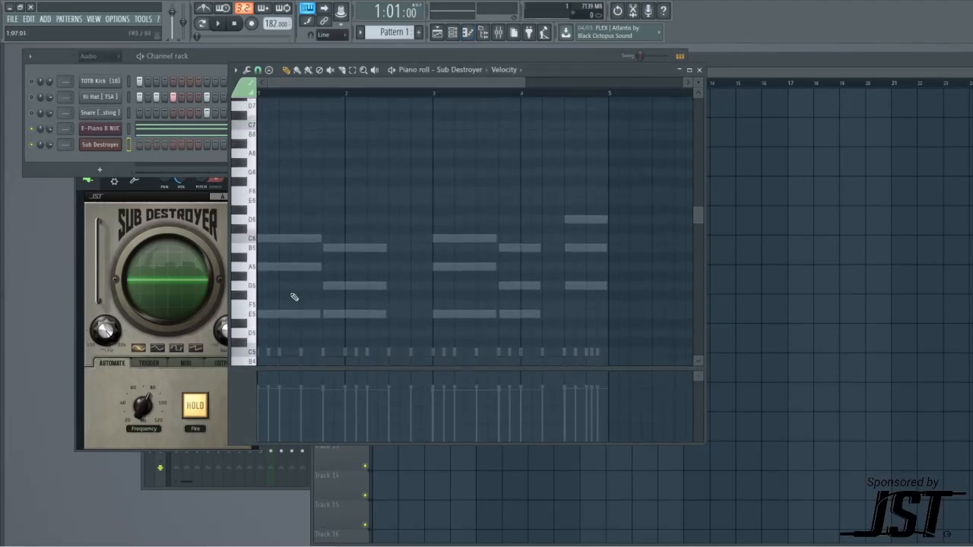
pyautogui.scroll(-3, 288, 293)
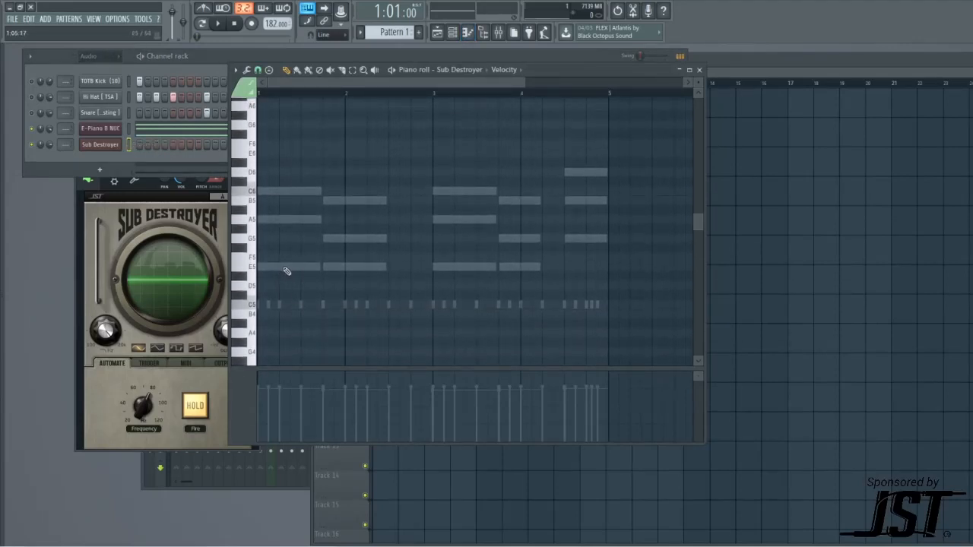
pyautogui.click(298, 272)
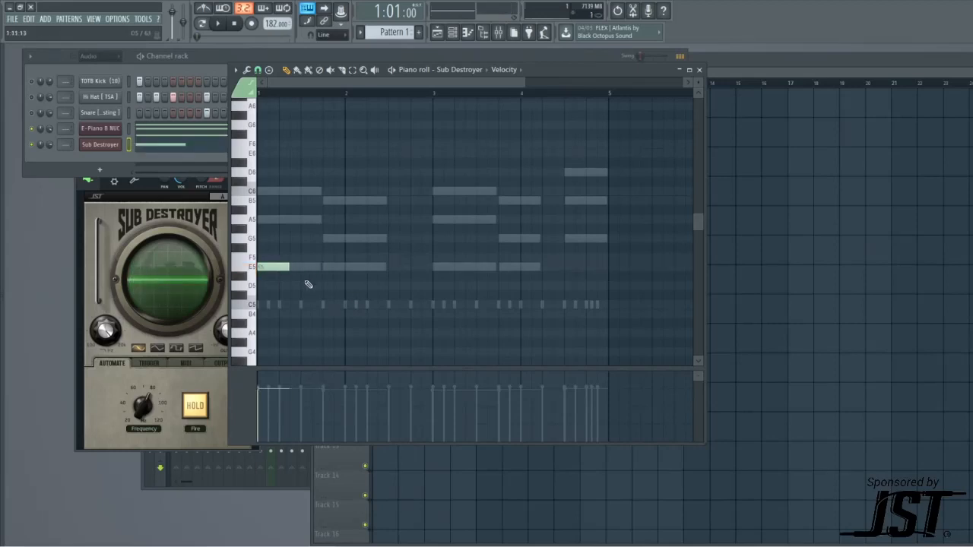
pyautogui.click(51, 146)
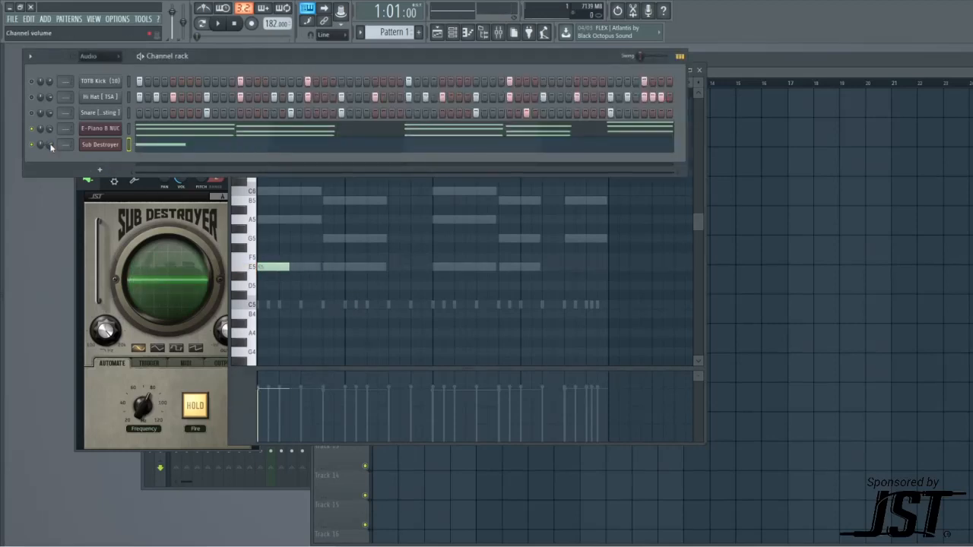
pyautogui.click(360, 244)
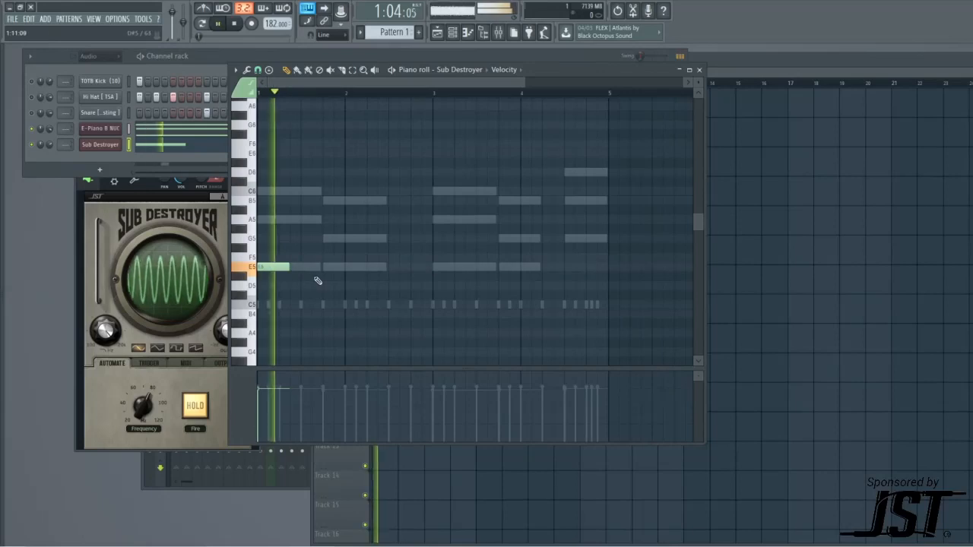
# Adjust the Sub Destroyer channel volume and add E5 notes late in bar 1, at 1:13, and early in bar 2
pyautogui.click(304, 267)
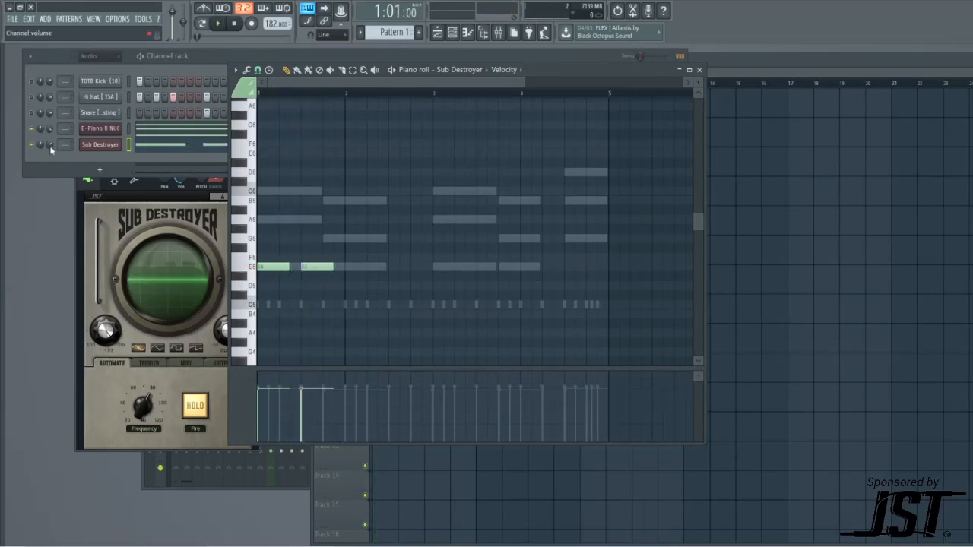
pyautogui.click(51, 148)
pyautogui.click(332, 247)
pyautogui.press('space')
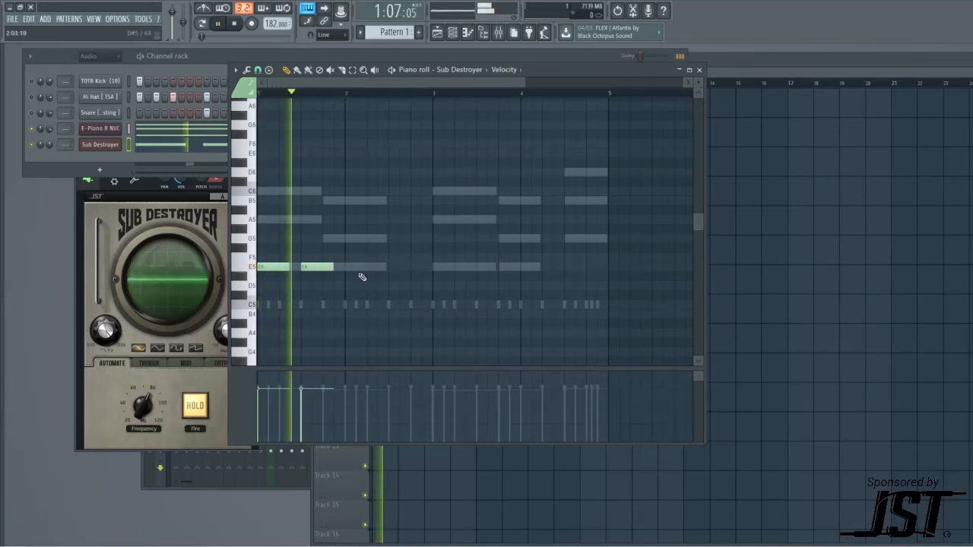
pyautogui.moveTo(316, 267); pyautogui.dragTo(339, 267)
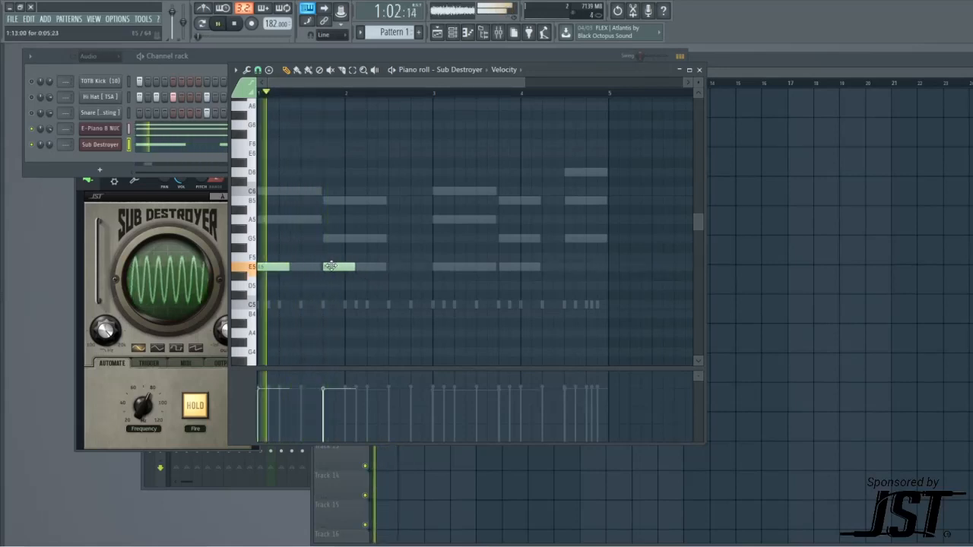
pyautogui.click(369, 267)
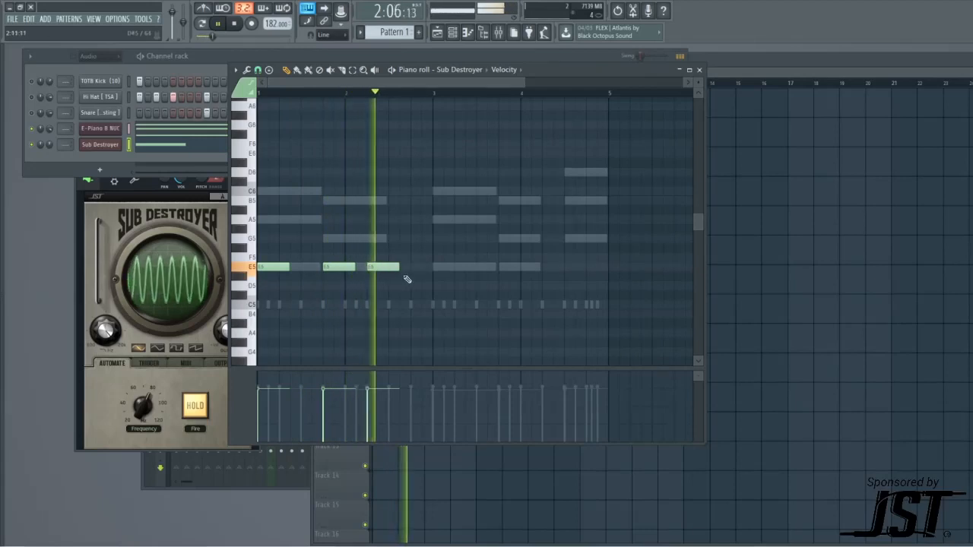
# Duplicate the three bass notes into bars 3 and 4, and raise the middle copy to B5
pyautogui.moveTo(447, 285); pyautogui.dragTo(237, 255)
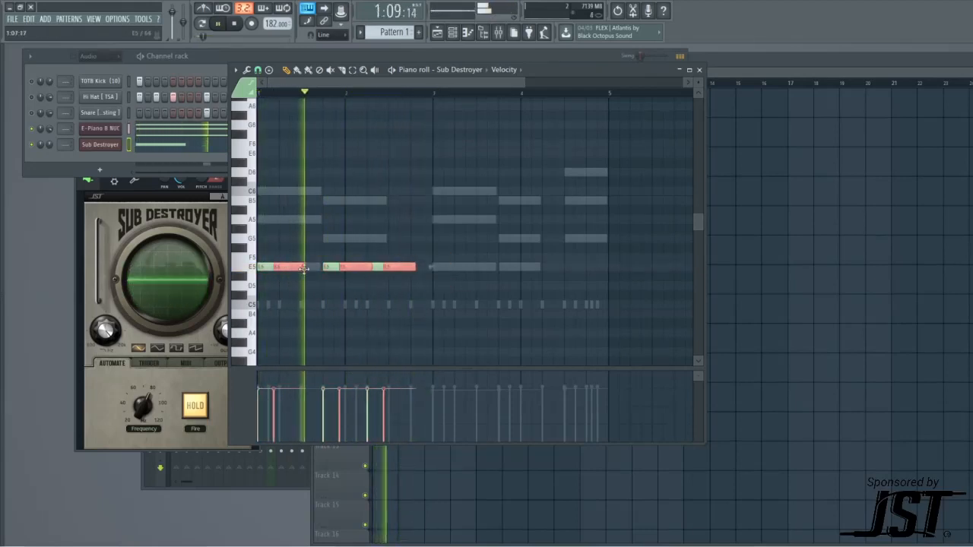
pyautogui.hotkey('ctrl', 'b')
pyautogui.moveTo(517, 267); pyautogui.dragTo(509, 199)
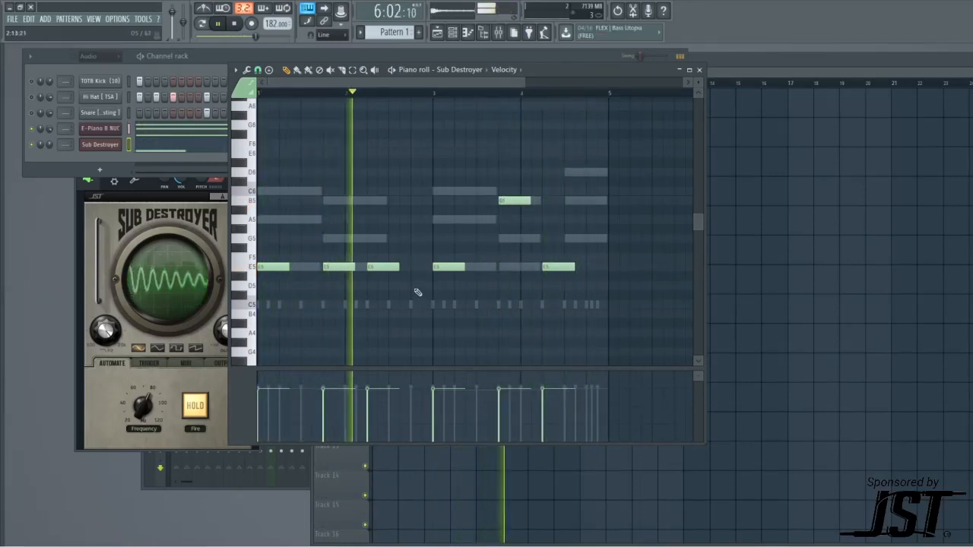
# Shorten the E5 notes early in bars 2 and 4, and add one more short E5 note after each
pyautogui.moveTo(398, 266); pyautogui.dragTo(378, 267)
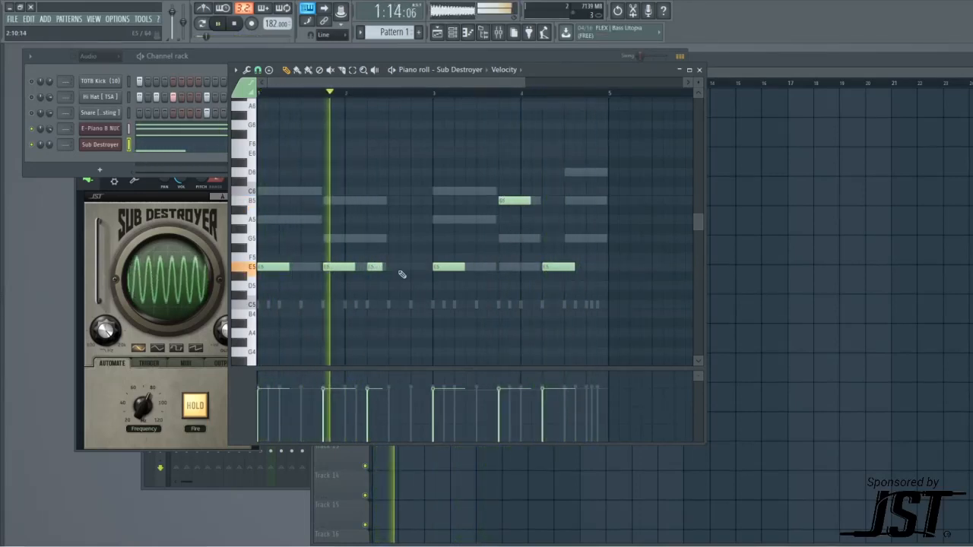
pyautogui.click(404, 267)
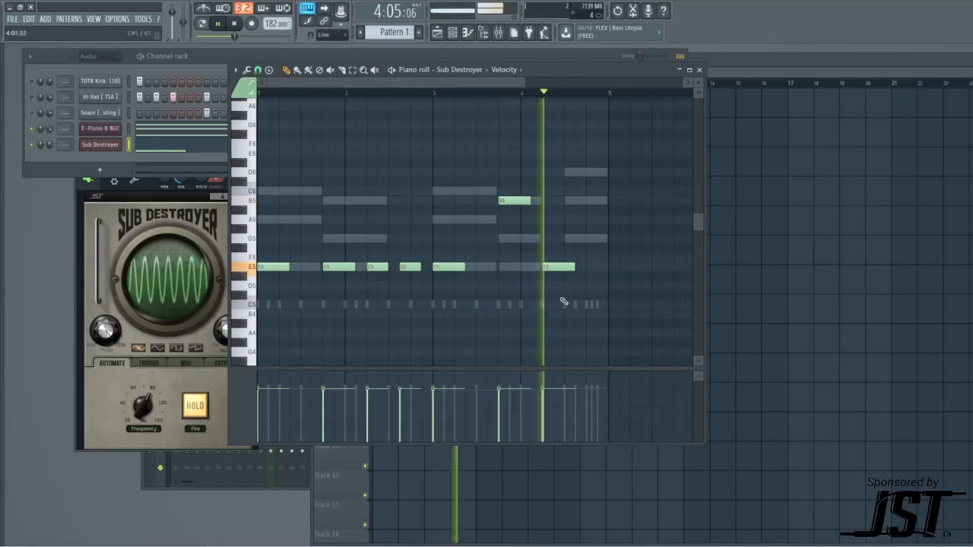
pyautogui.moveTo(575, 268); pyautogui.dragTo(607, 267)
pyautogui.click(578, 268)
pyautogui.click(600, 267)
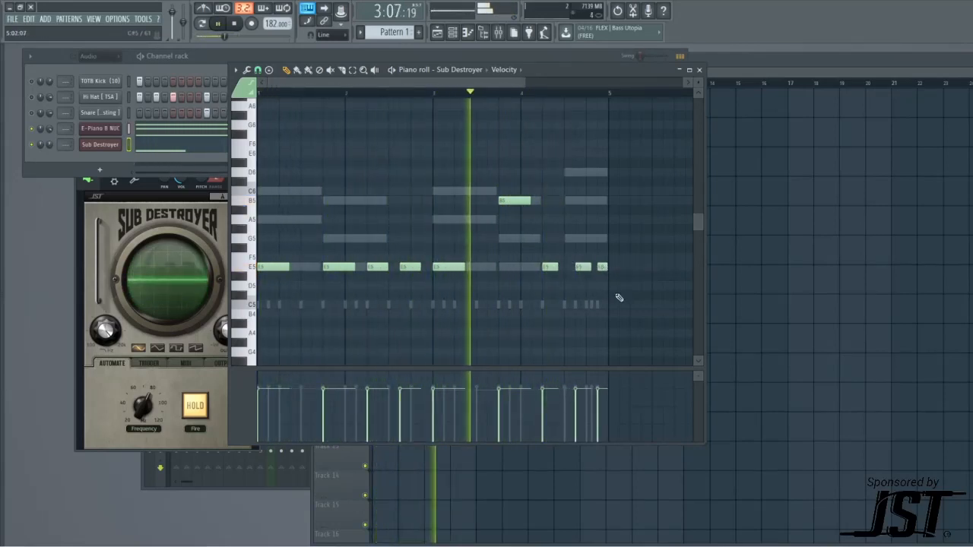
pyautogui.rightClick(600, 267)
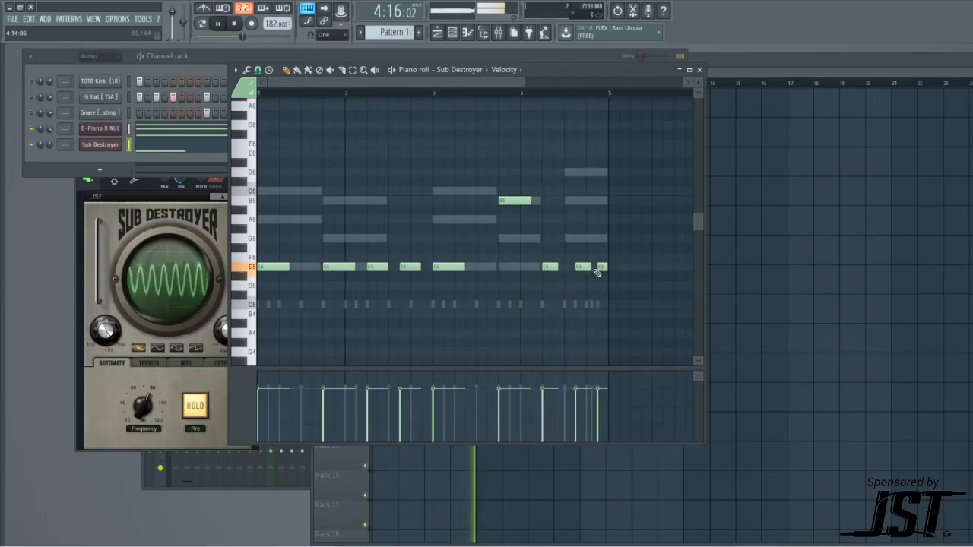
pyautogui.moveTo(596, 267); pyautogui.dragTo(597, 266)
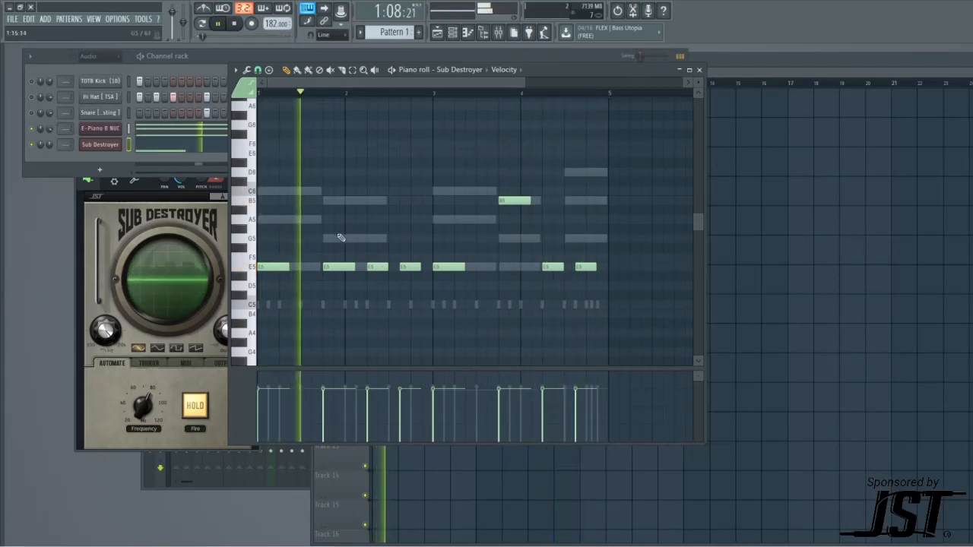
# Transpose the whole bass line down three octaves, to E2 and B2, and play the pattern
pyautogui.press('space')
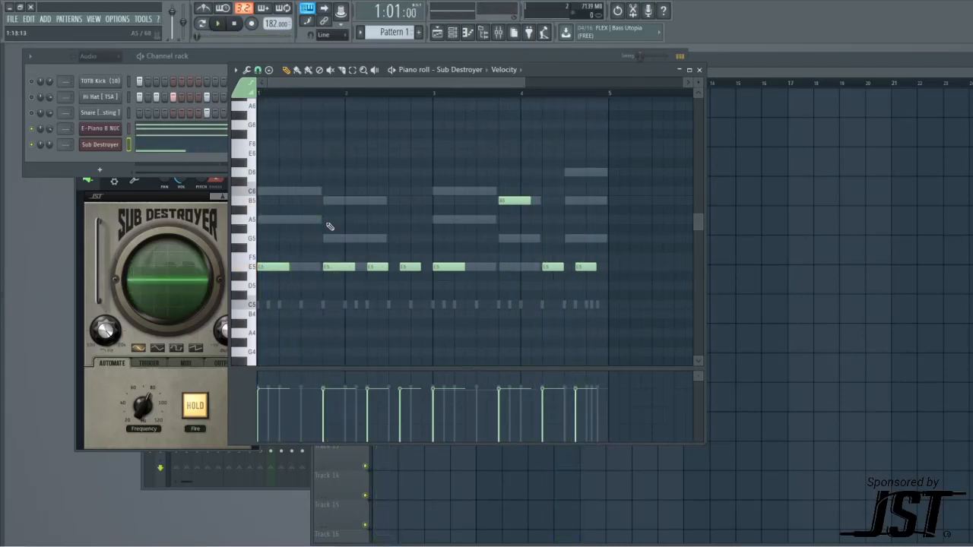
pyautogui.hotkey('ctrl', 'a')
pyautogui.press('Delete')
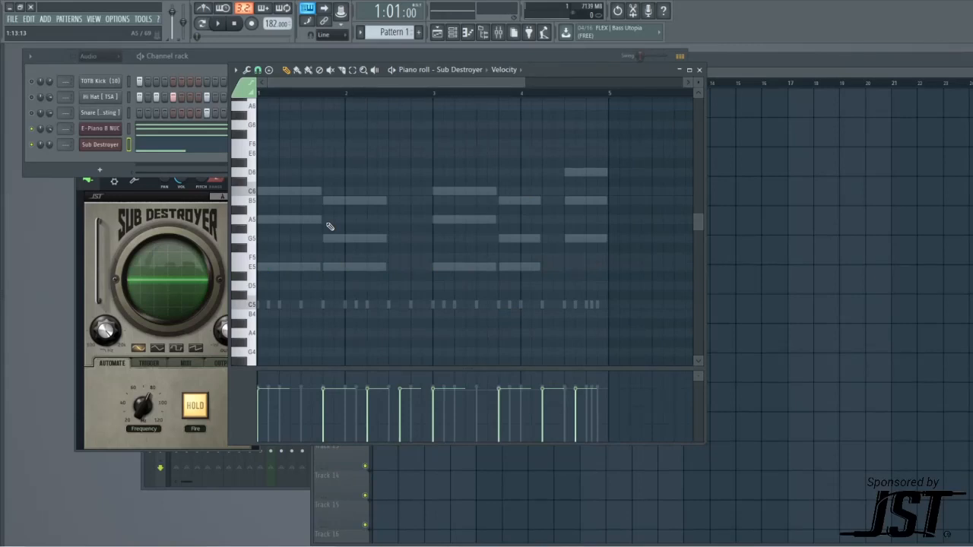
pyautogui.press('space')
pyautogui.scroll(-10, 393, 211)
pyautogui.press('space')
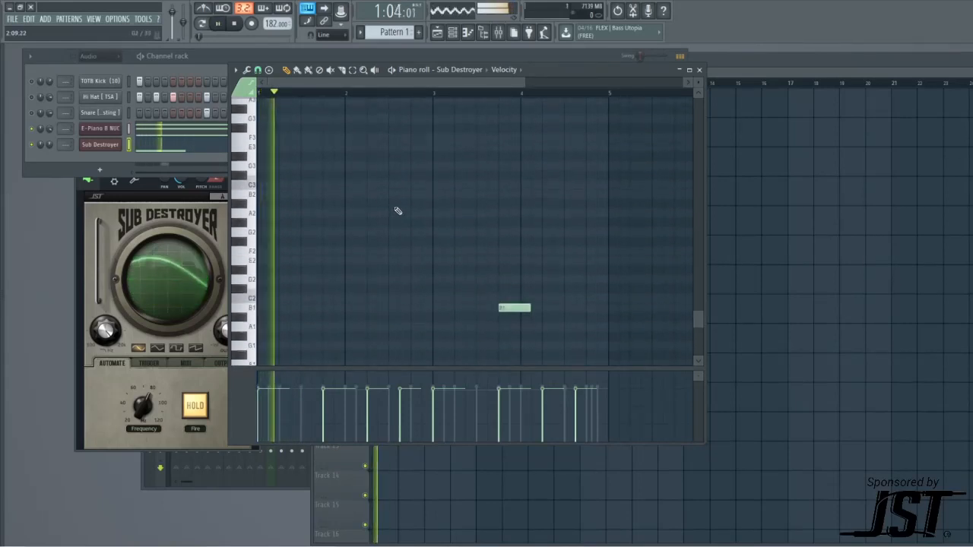
pyautogui.scroll(-2, 395, 211)
pyautogui.press('space')
pyautogui.hotkey('ctrl', 'Up')
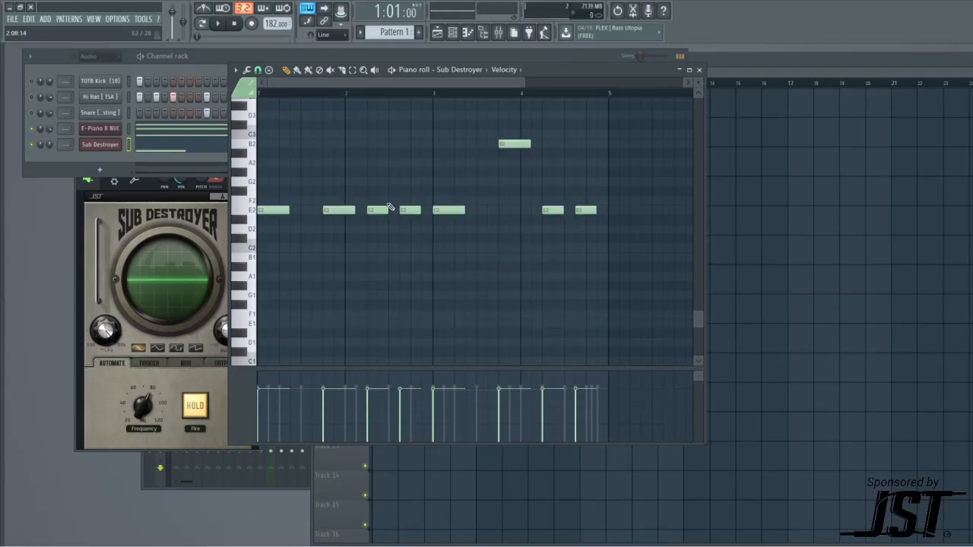
pyautogui.scroll(2, 384, 207)
pyautogui.press('space')
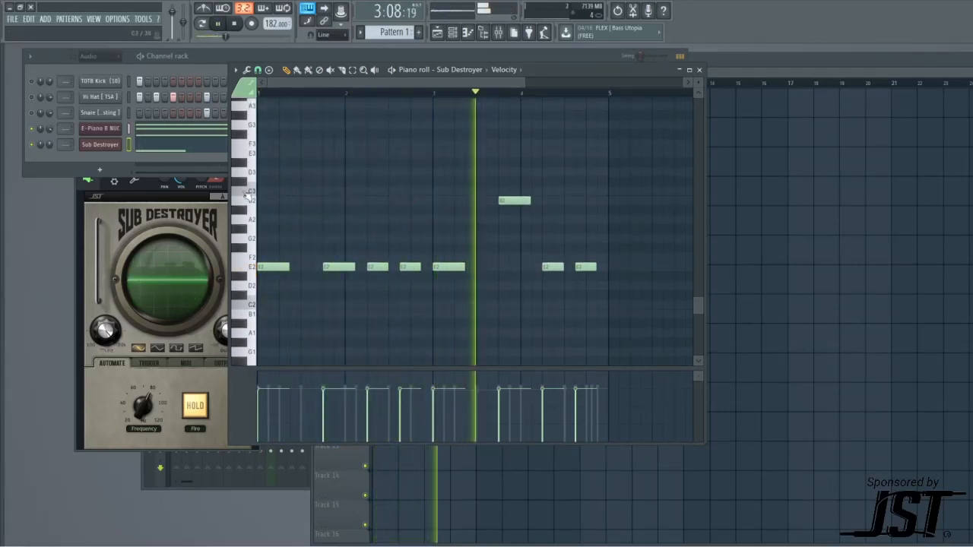
pyautogui.press('space')
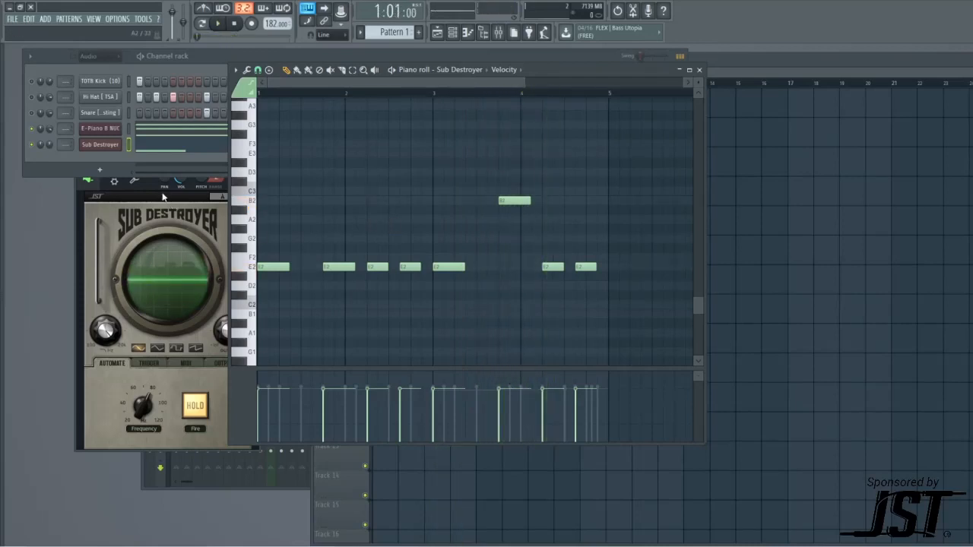
# Audition Sub Destroyer's held tone with the Automate frequency at 104 Hz, and lower the frequency to 73 Hz
pyautogui.click(147, 185)
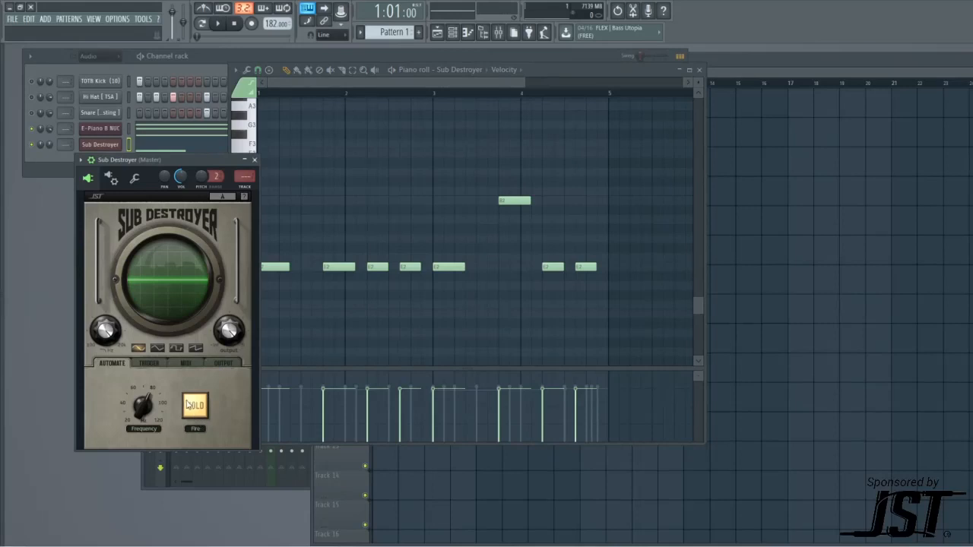
pyautogui.moveTo(137, 403)
pyautogui.moveTo(134, 386); pyautogui.dragTo(131, 369)
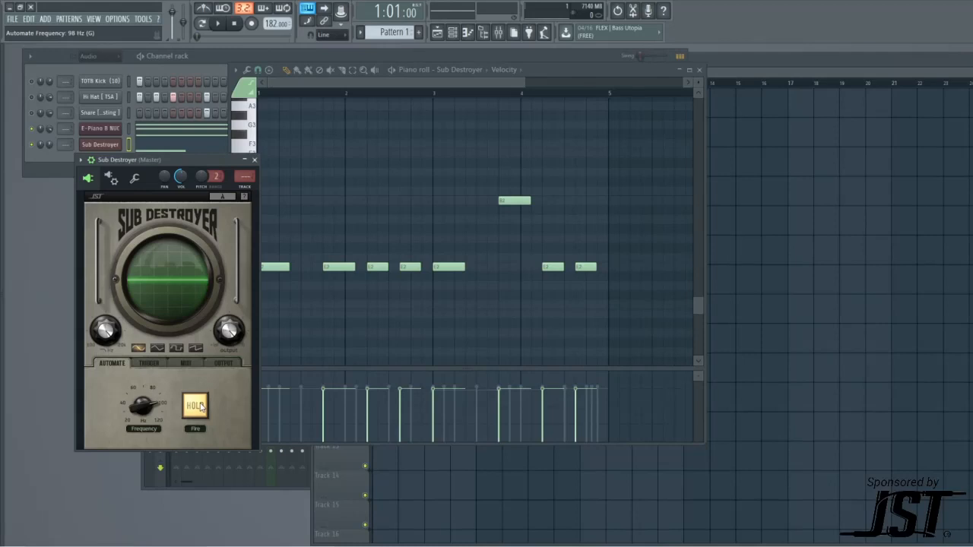
pyautogui.moveTo(137, 410); pyautogui.dragTo(137, 397)
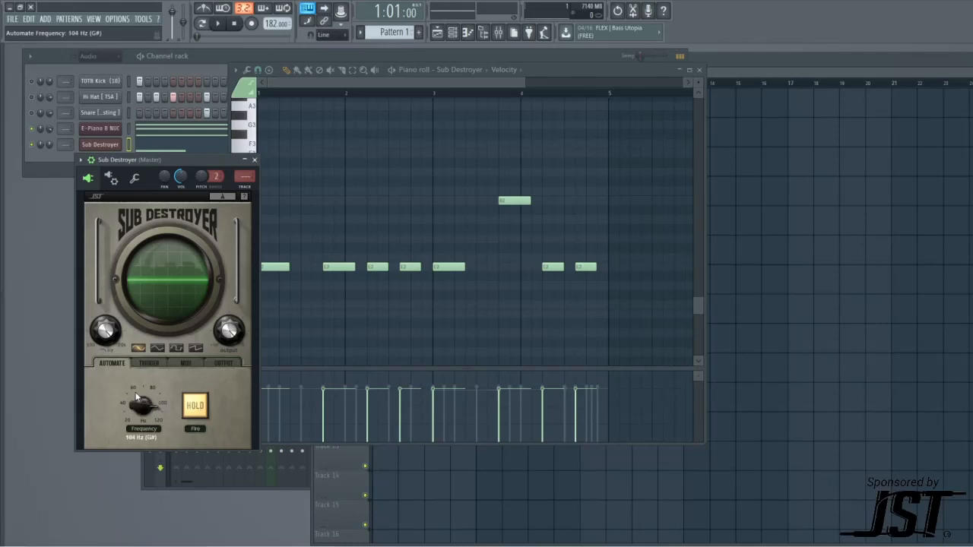
pyautogui.click(193, 404)
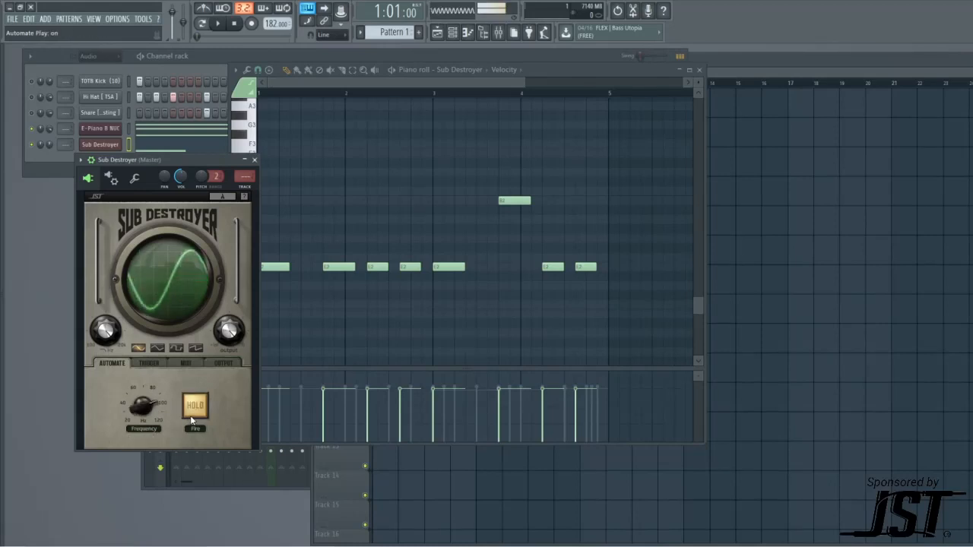
pyautogui.moveTo(140, 418); pyautogui.dragTo(142, 430)
pyautogui.click(190, 414)
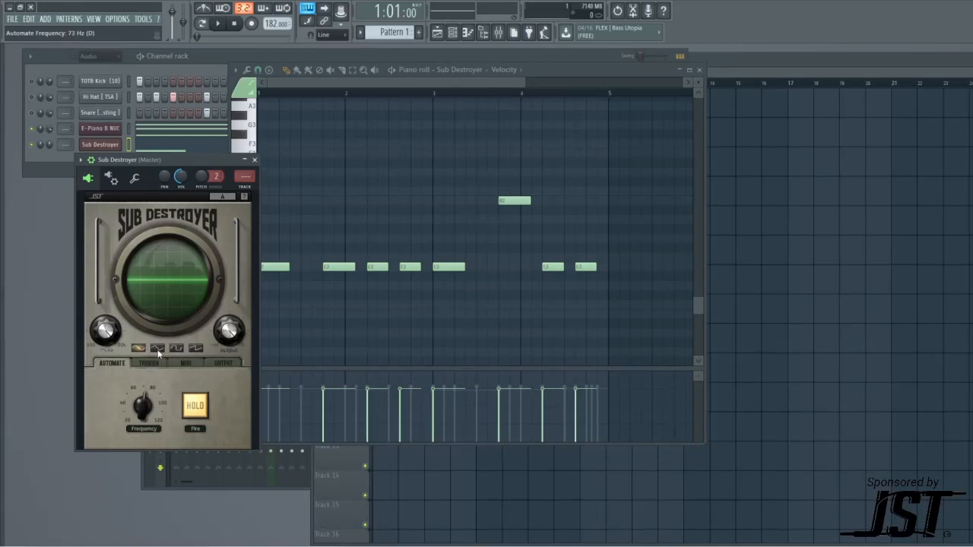
# Play the pattern and switch Sub Destroyer's waveform from sine to triangle
pyautogui.click(316, 326)
pyautogui.click(222, 196)
pyautogui.press('space')
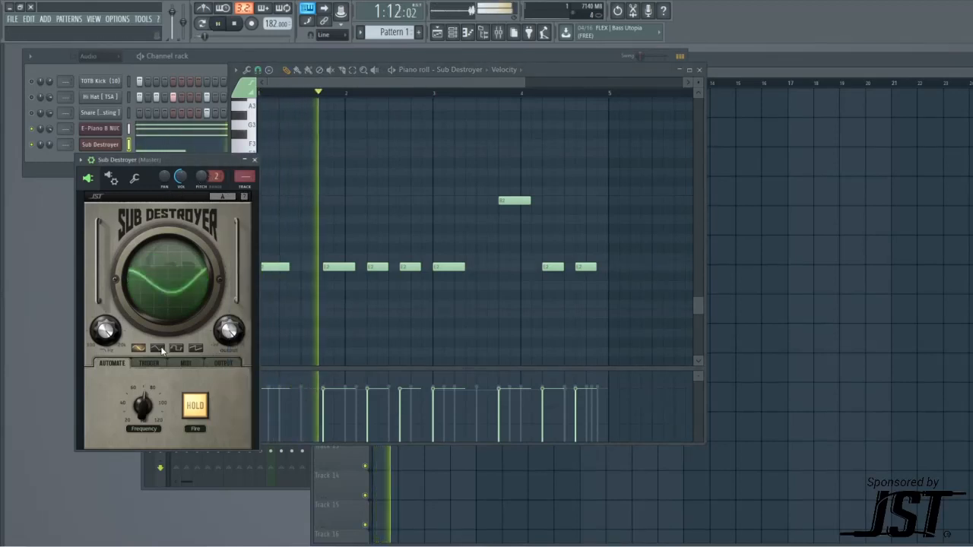
pyautogui.click(159, 348)
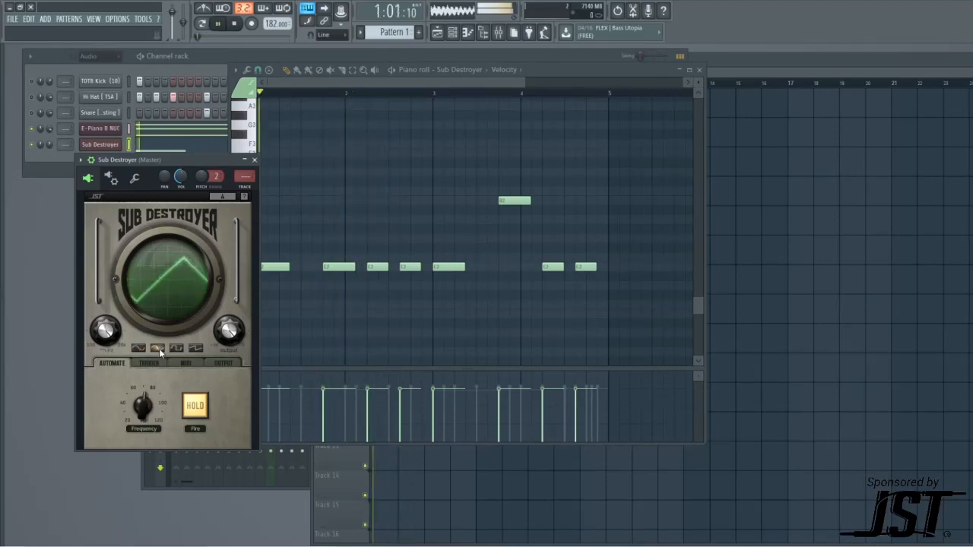
# Adjust the Sub Destroyer channel volume and play the pattern with the triangle waveform
pyautogui.press('space')
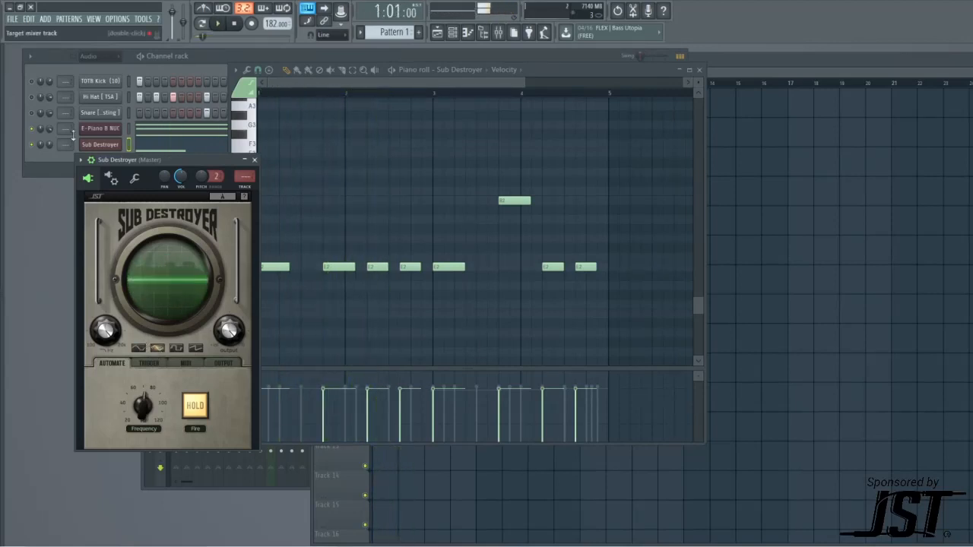
pyautogui.click(47, 142)
pyautogui.press('space')
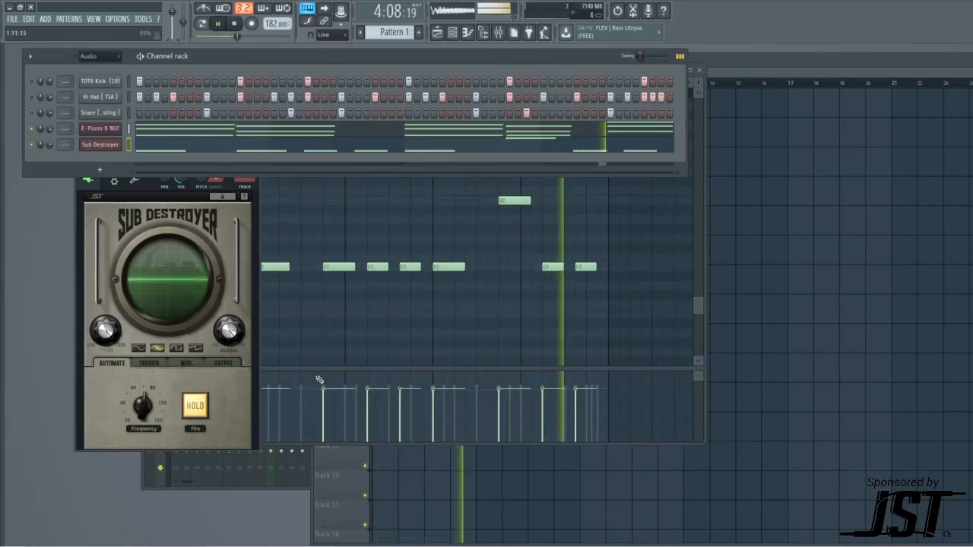
pyautogui.press('space')
# Switch Sub Destroyer's waveform to square and play the pattern while adjusting its channel volume
pyautogui.click(175, 349)
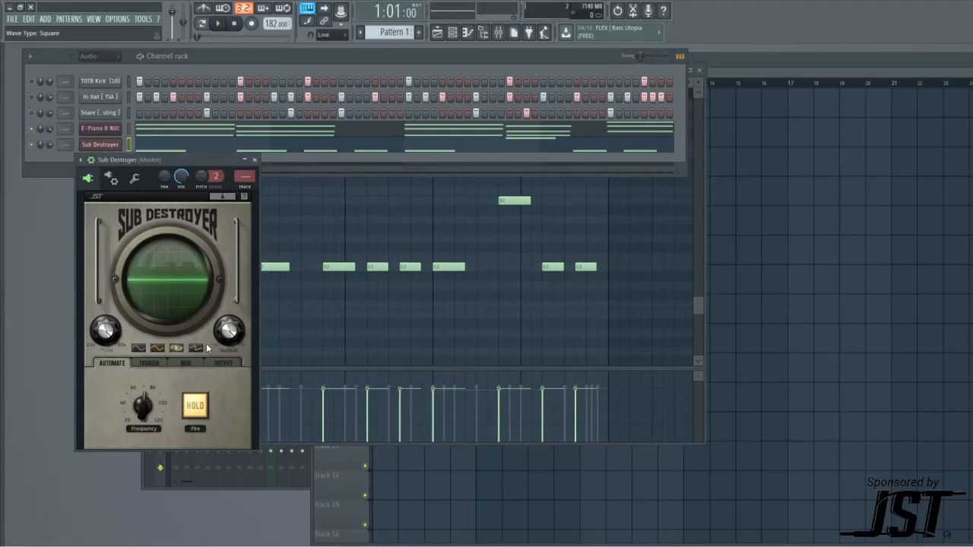
pyautogui.press('space')
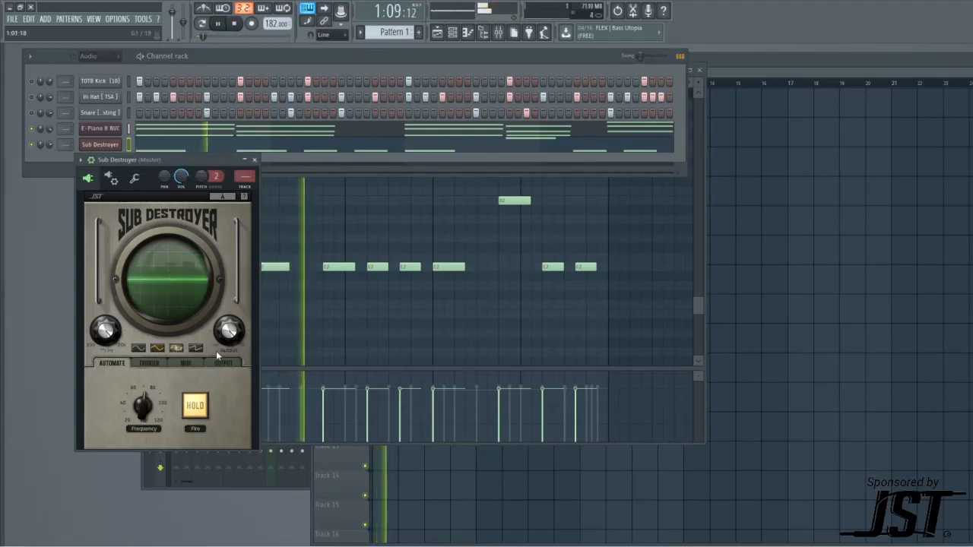
pyautogui.click(49, 145)
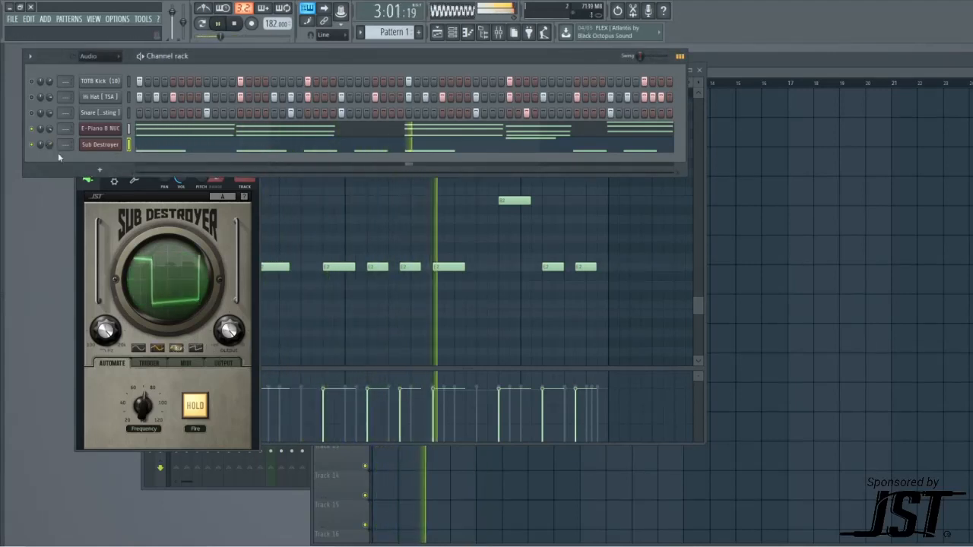
pyautogui.press('space')
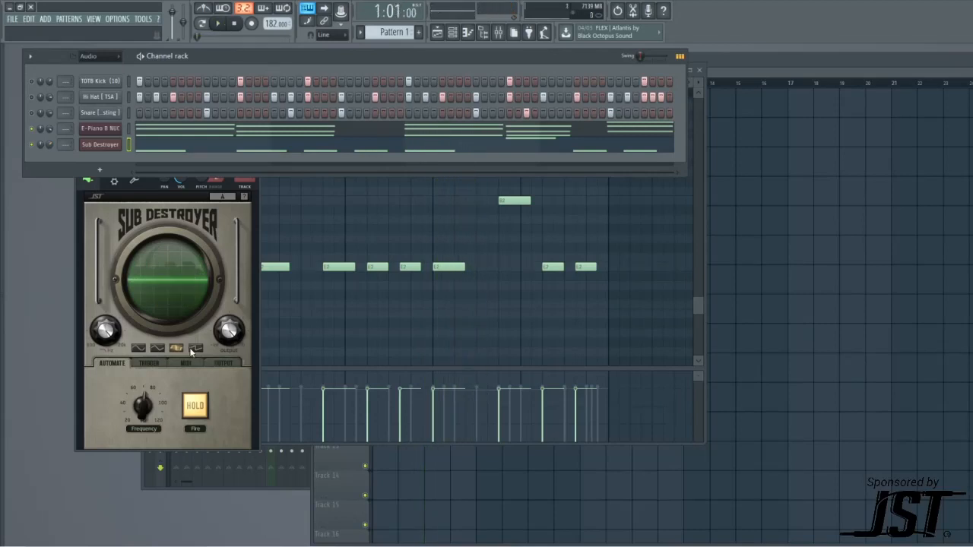
# Switch Sub Destroyer's waveform to sawtooth and audition it with the pattern
pyautogui.click(192, 351)
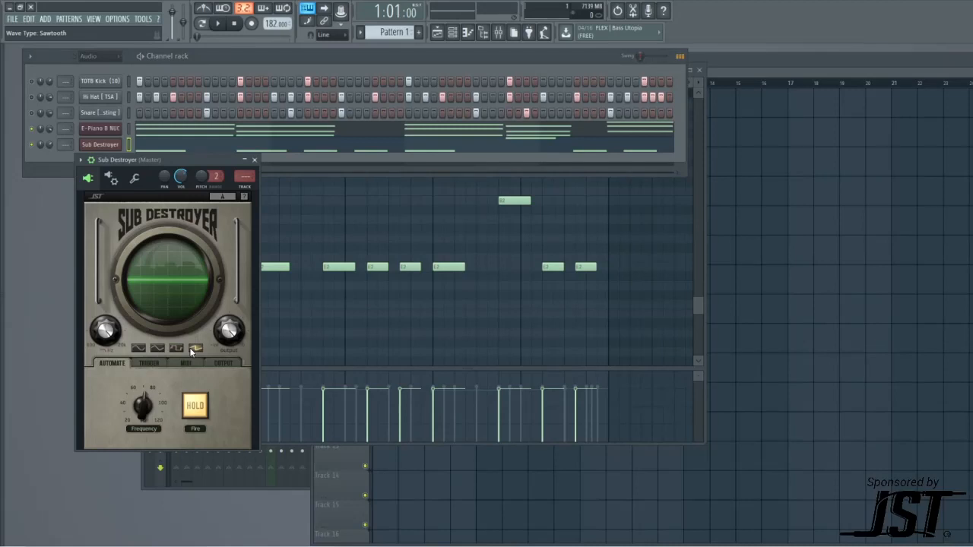
pyautogui.press('space')
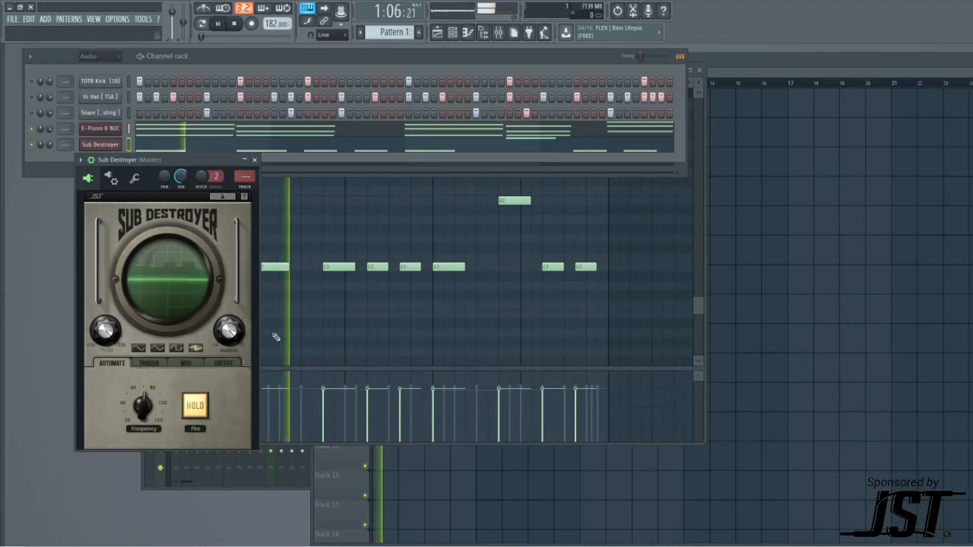
pyautogui.press('space')
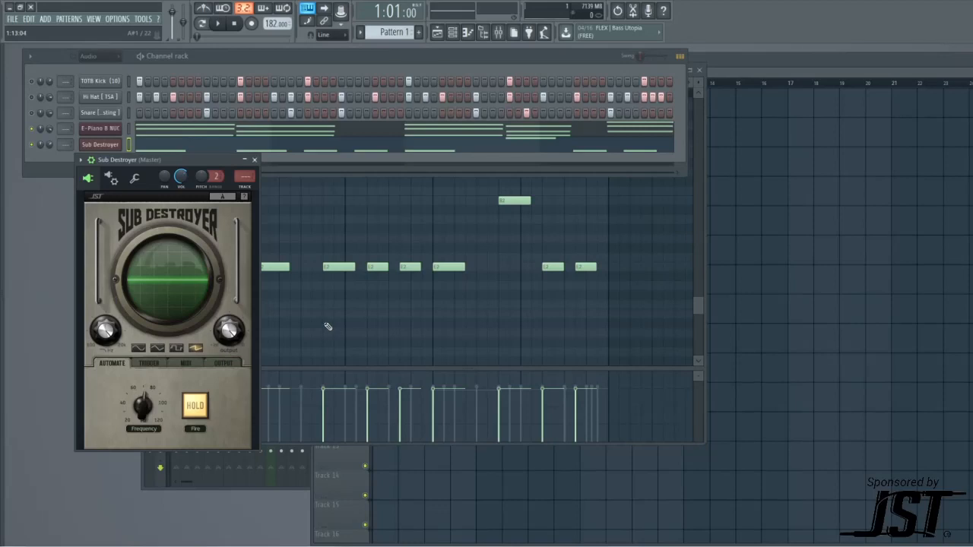
# Move the Sub Destroyer window clear of the piano roll notes, and replay the pattern with the triangle waveform
pyautogui.click(327, 326)
pyautogui.moveTo(198, 165); pyautogui.dragTo(183, 188)
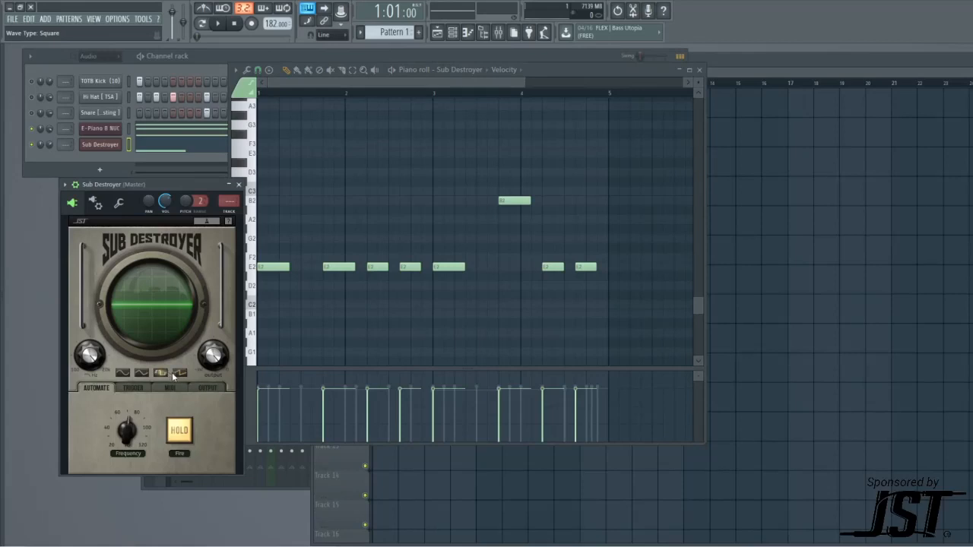
pyautogui.click(141, 373)
pyautogui.rightClick(322, 338)
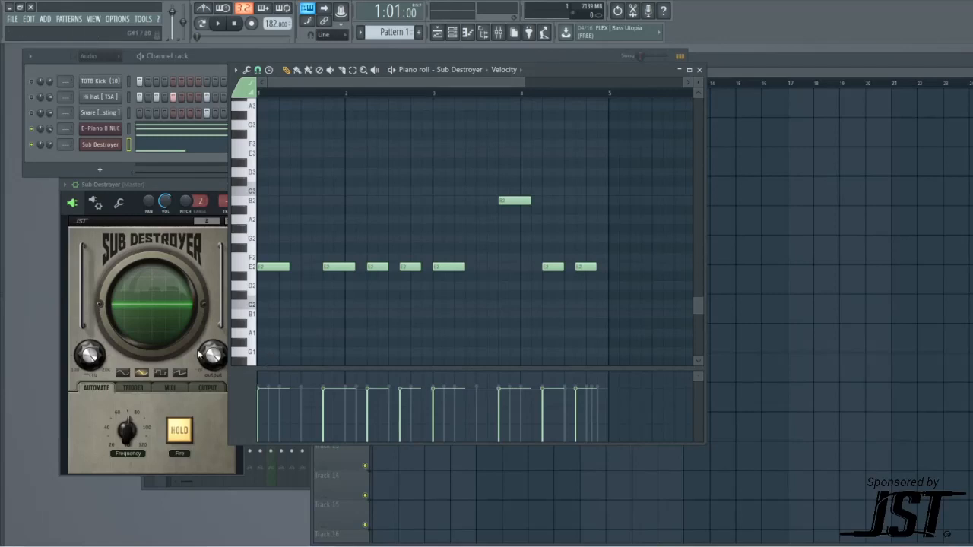
pyautogui.click(123, 373)
pyautogui.click(140, 374)
pyautogui.click(142, 373)
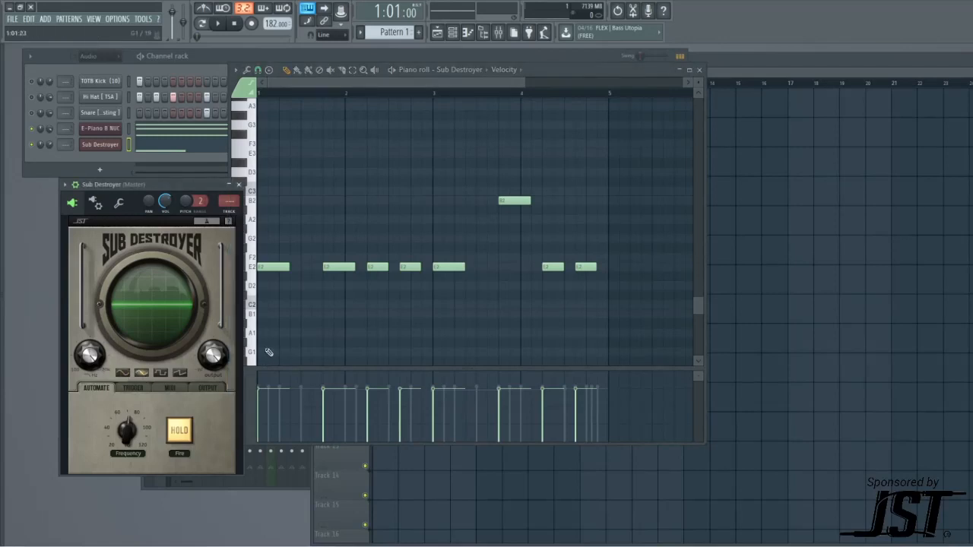
pyautogui.click(337, 320)
pyautogui.press('space')
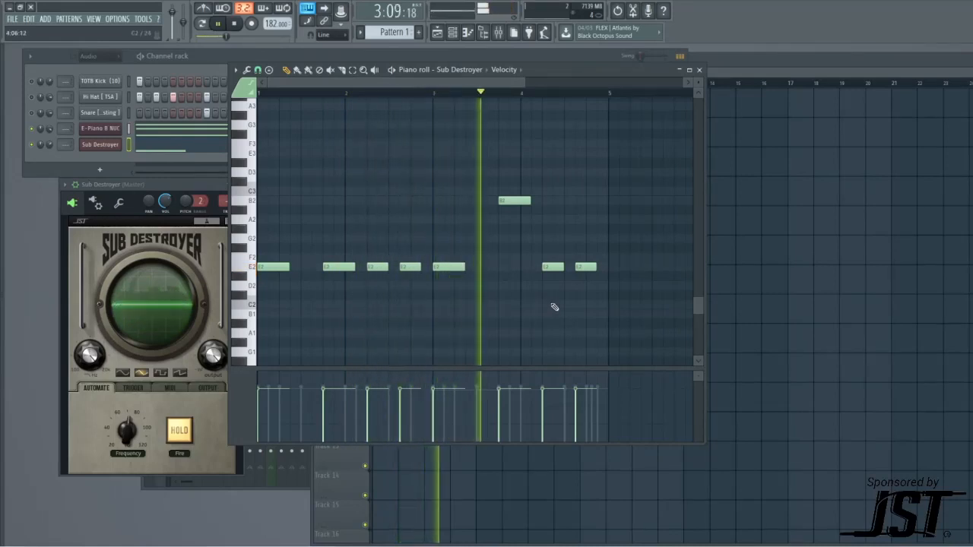
pyautogui.press('space')
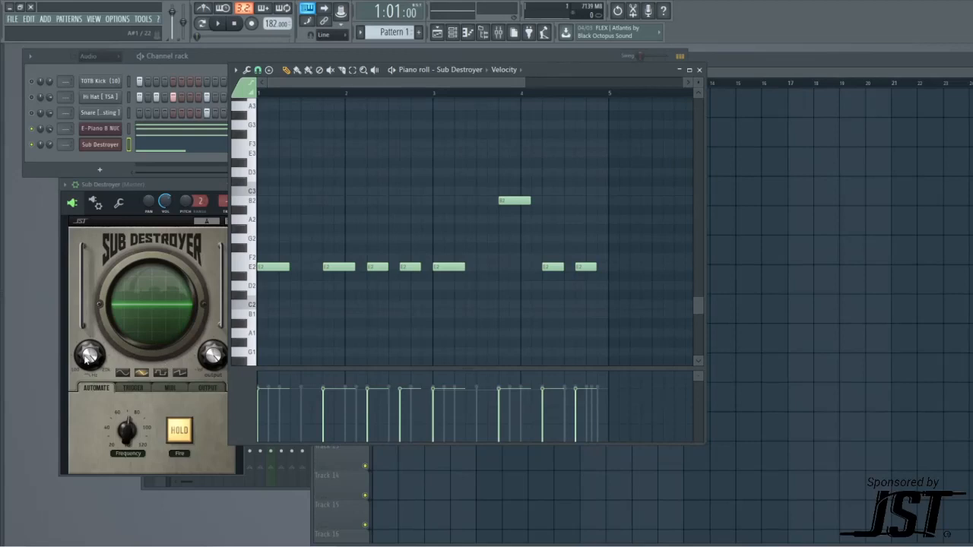
# Lower Sub Destroyer's low pass filter to 8814 Hz and play the pattern
pyautogui.click(89, 355)
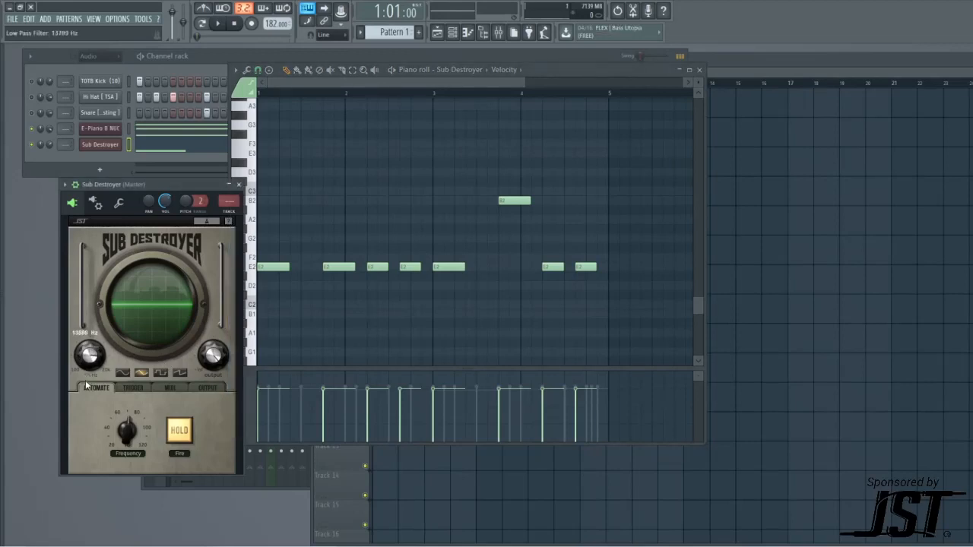
pyautogui.press('space')
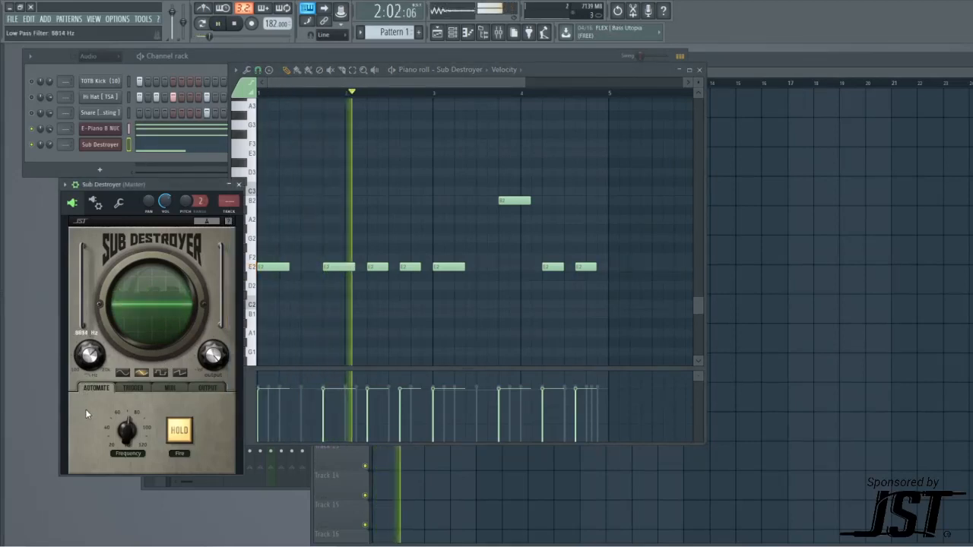
pyautogui.press('space')
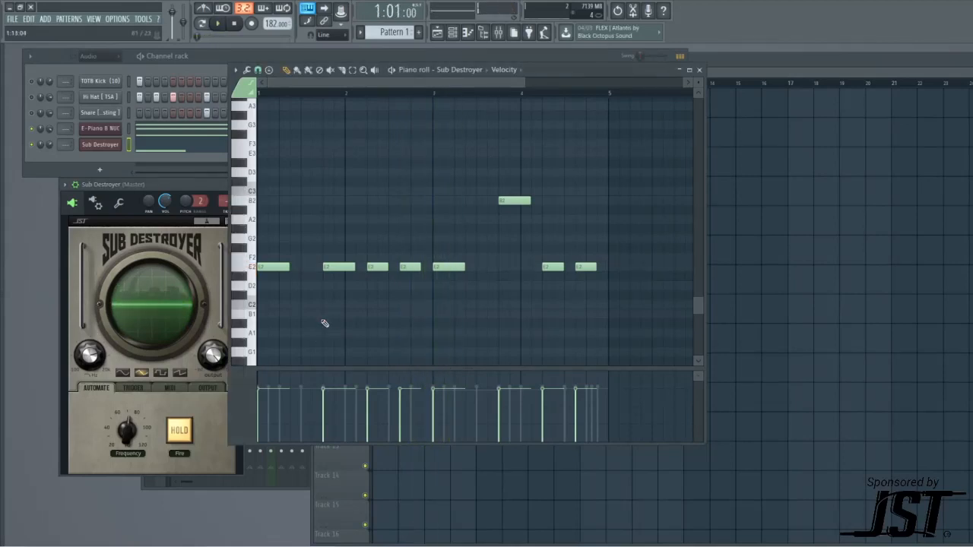
# Show Sub Destroyer's Trigger settings and move the plugin window fully clear of the piano roll
pyautogui.click(213, 351)
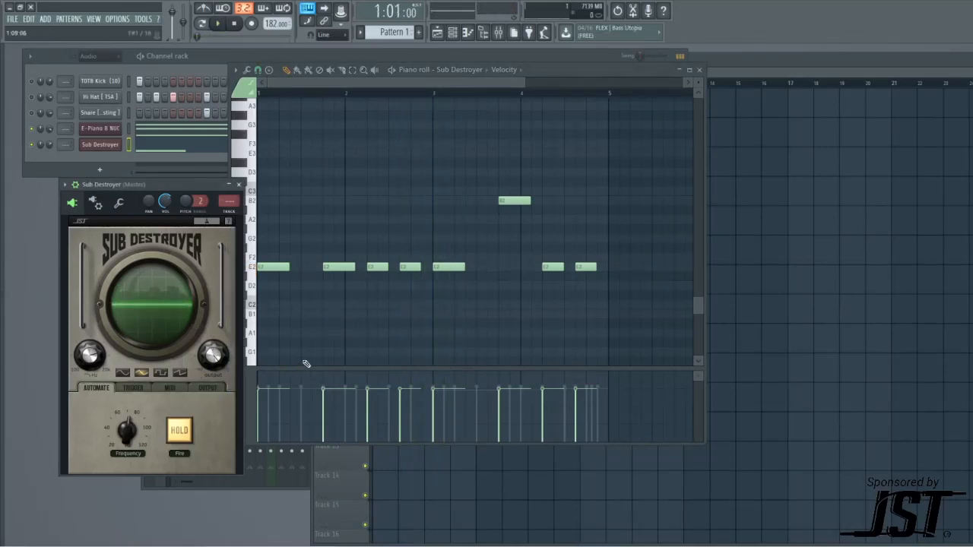
pyautogui.click(133, 389)
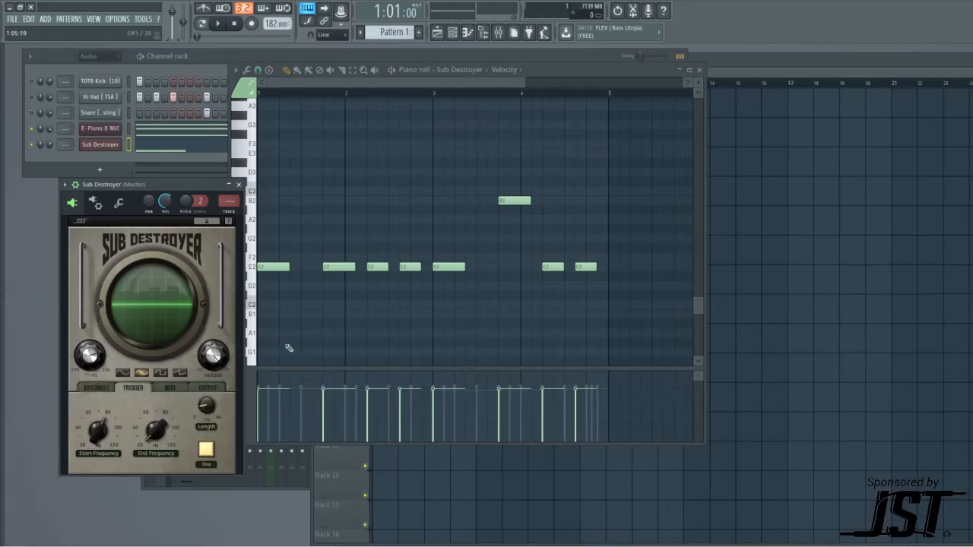
pyautogui.click(289, 347)
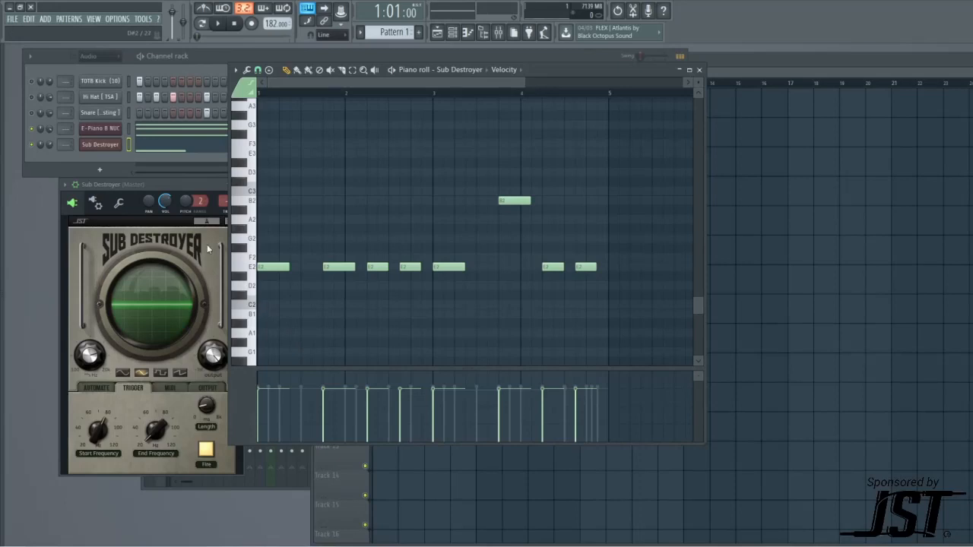
pyautogui.moveTo(173, 186); pyautogui.dragTo(156, 185)
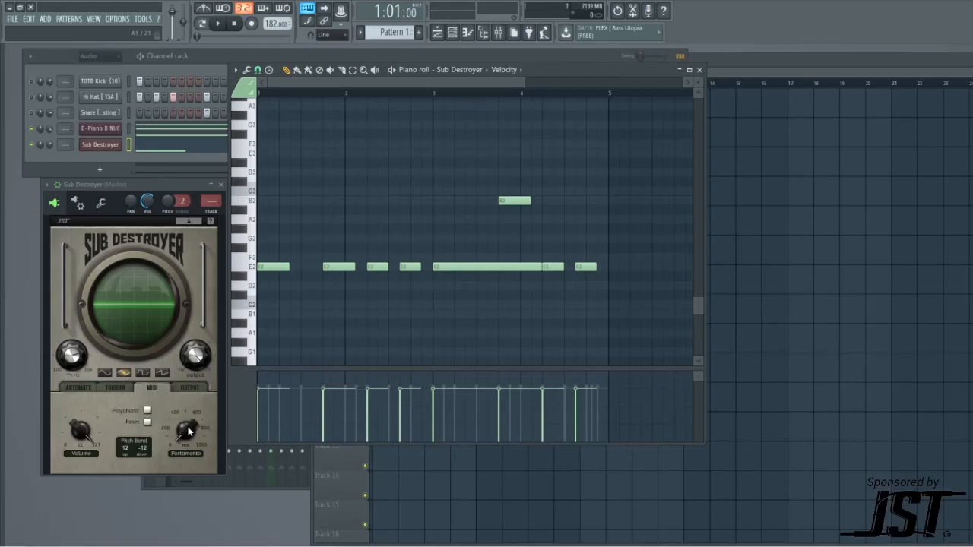
# Extend the bar 3 E2 note to the start of bar 4, under B2, and play the pattern to hear the portamento
pyautogui.press('space')
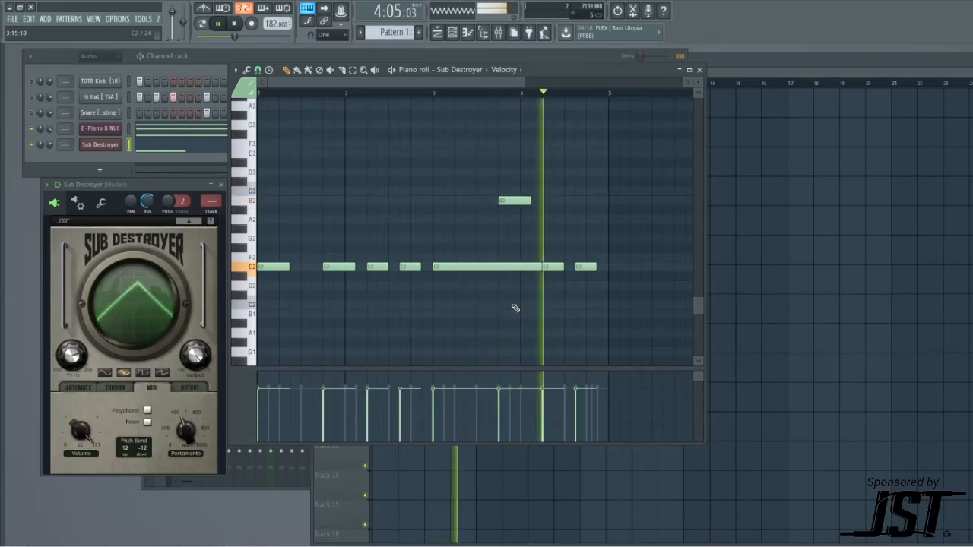
pyautogui.press('space')
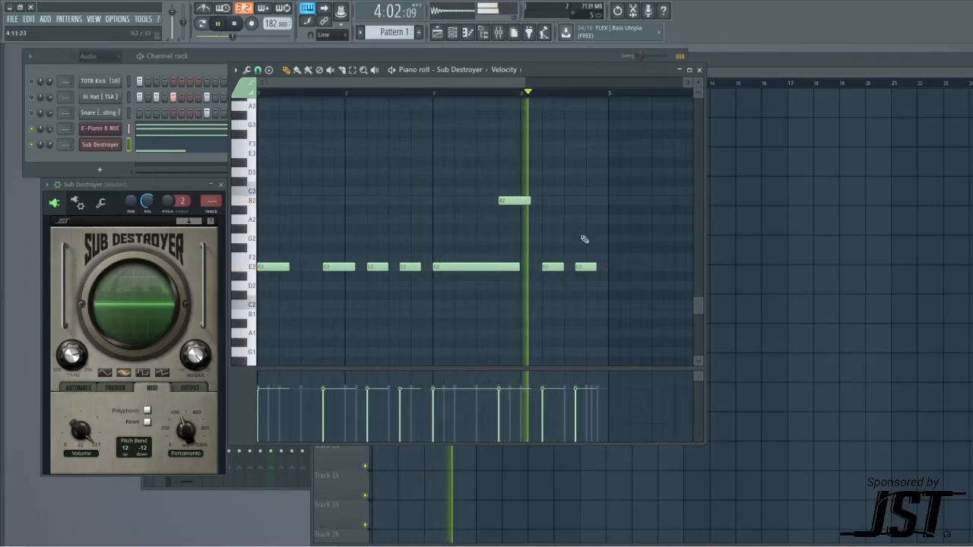
pyautogui.press('space')
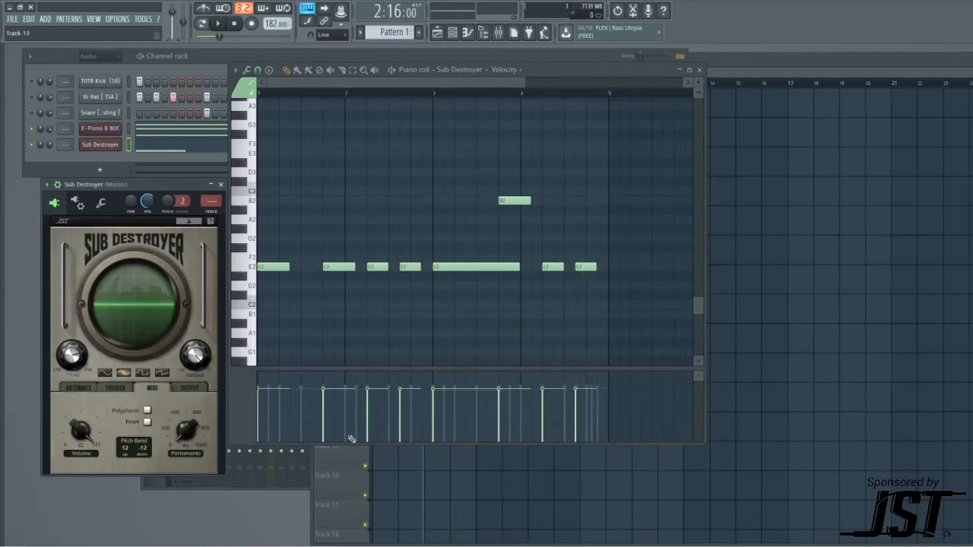
# Play the pattern and lengthen the first E2 note to half a bar
pyautogui.press('space')
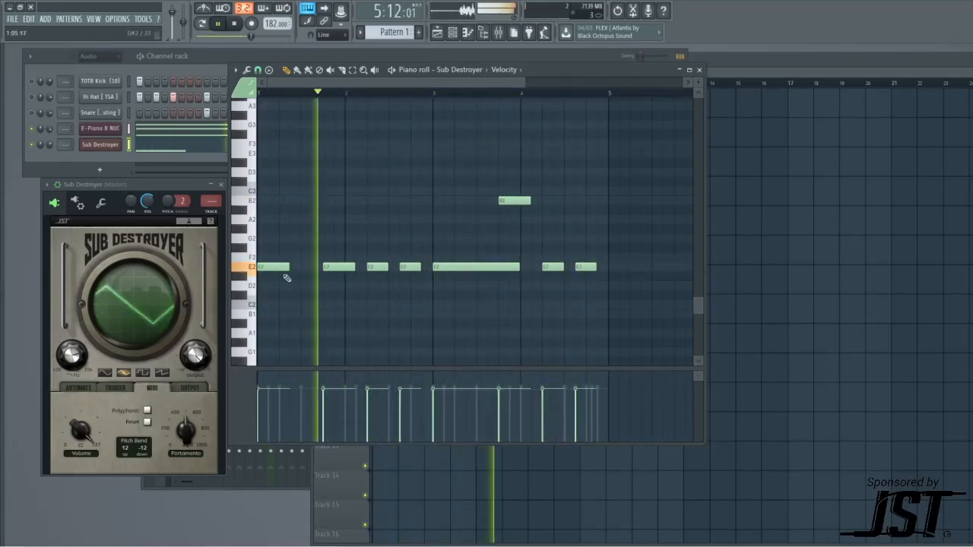
pyautogui.moveTo(289, 267); pyautogui.dragTo(300, 266)
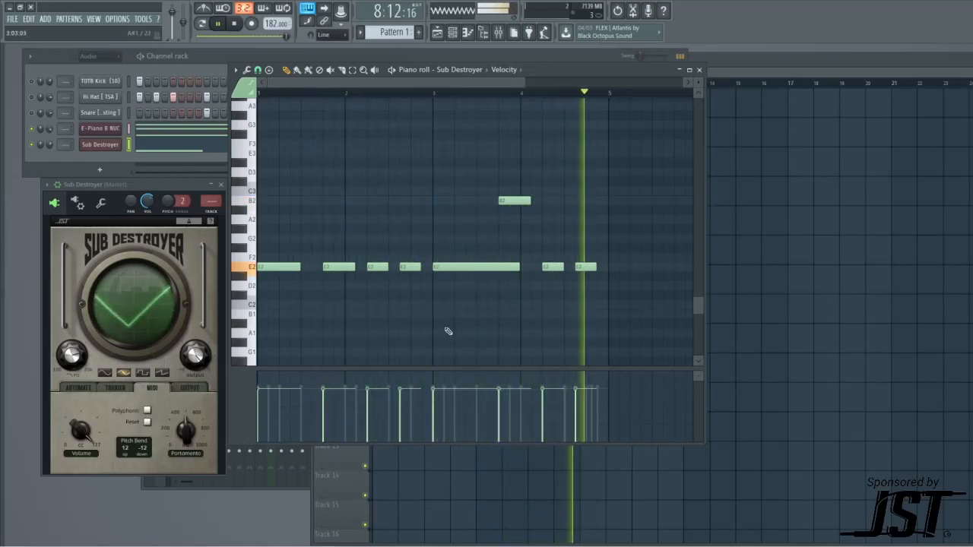
pyautogui.press('space')
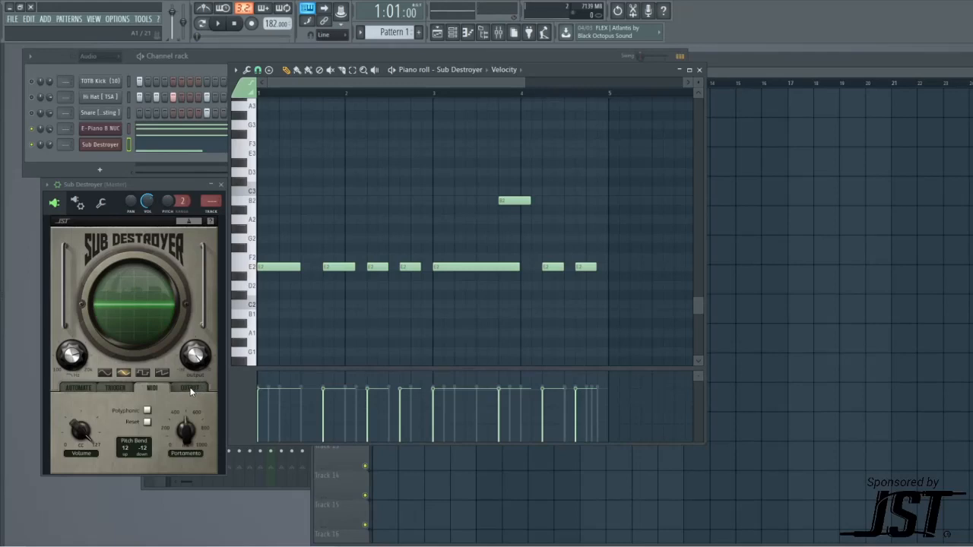
# Set the drive to 8.7 in Sub Destroyer's output settings and its channel volume to 89%
pyautogui.click(189, 388)
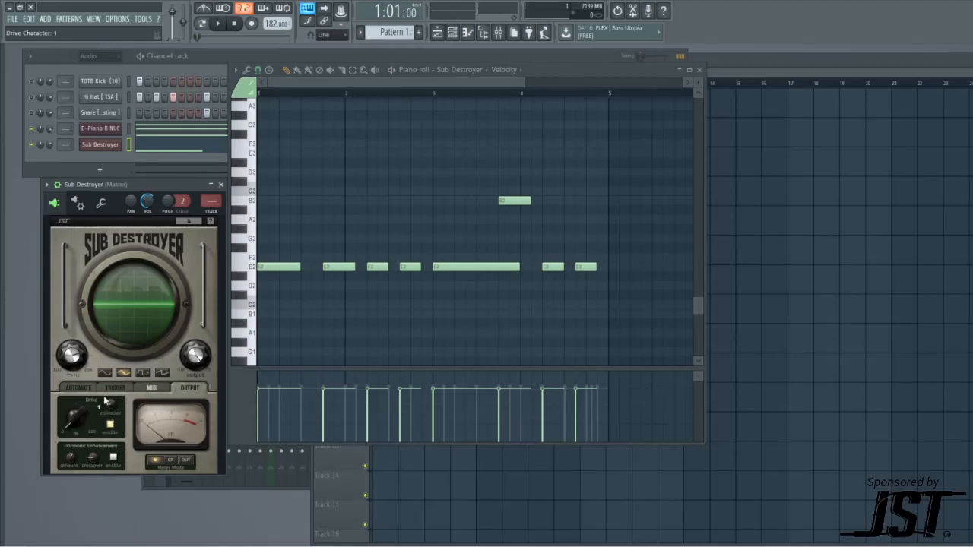
pyautogui.moveTo(76, 415); pyautogui.dragTo(54, 399)
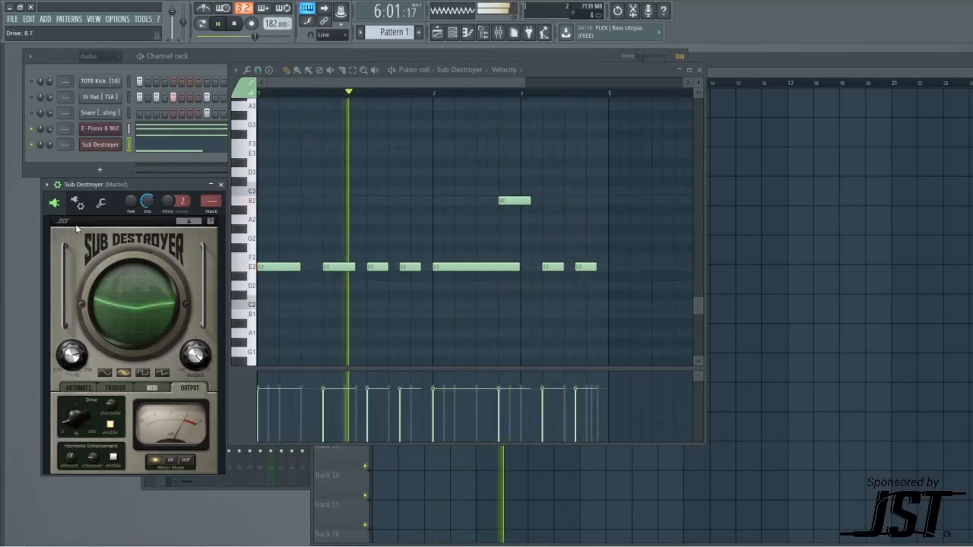
pyautogui.click(50, 145)
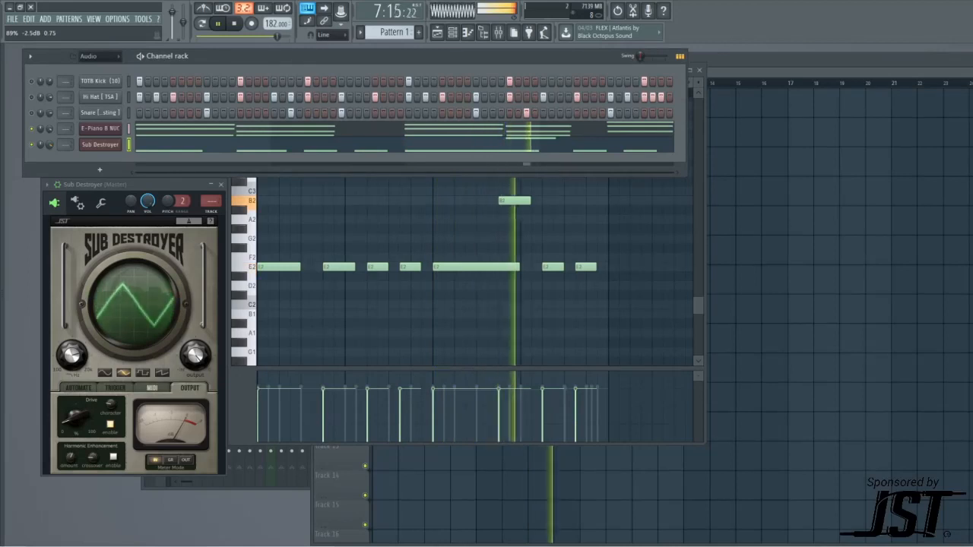
# Transpose the whole bass line down one octave, to E1 and B1, and set the drive to 21.2 during playback
pyautogui.click(343, 205)
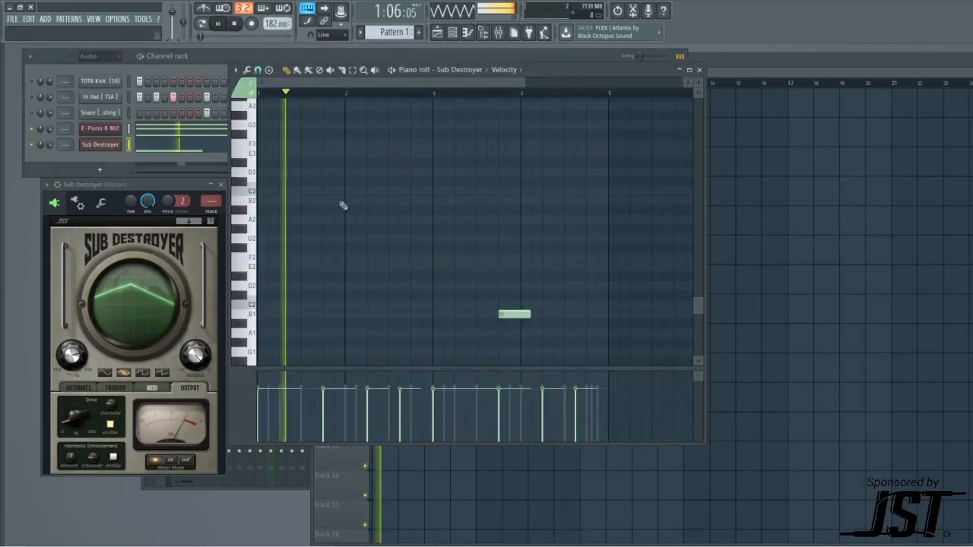
pyautogui.press('space')
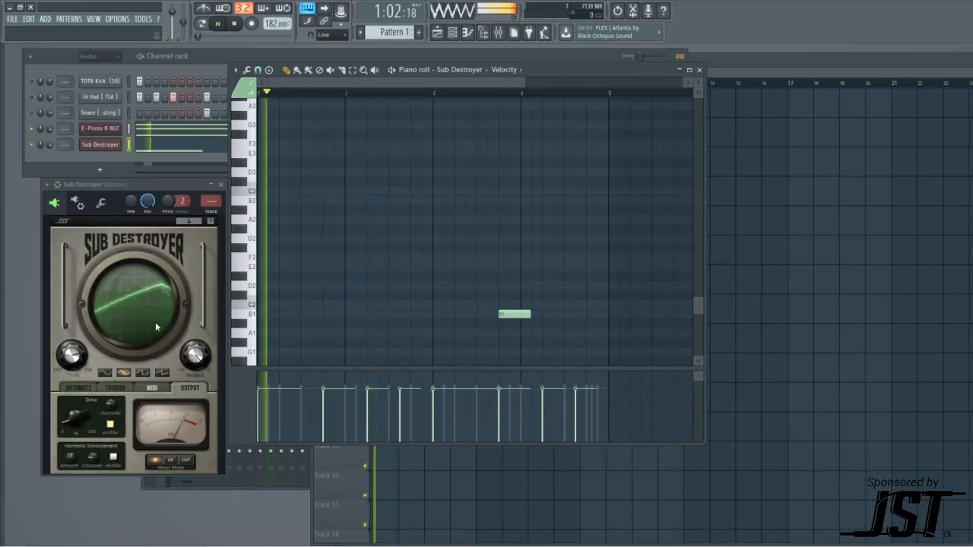
pyautogui.moveTo(74, 404)
pyautogui.mouseDown()
pyautogui.moveTo(67, 371)
pyautogui.moveTo(66, 394)
pyautogui.mouseUp()
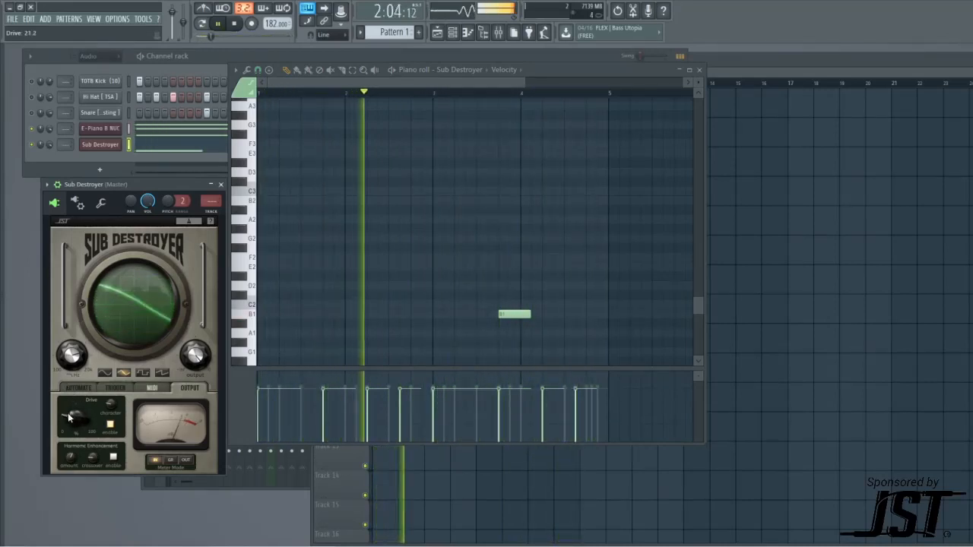
pyautogui.press('space')
# Transpose the whole bass line back up one octave, to E2 and B2, and play the pattern
pyautogui.scroll(-5, 414, 285)
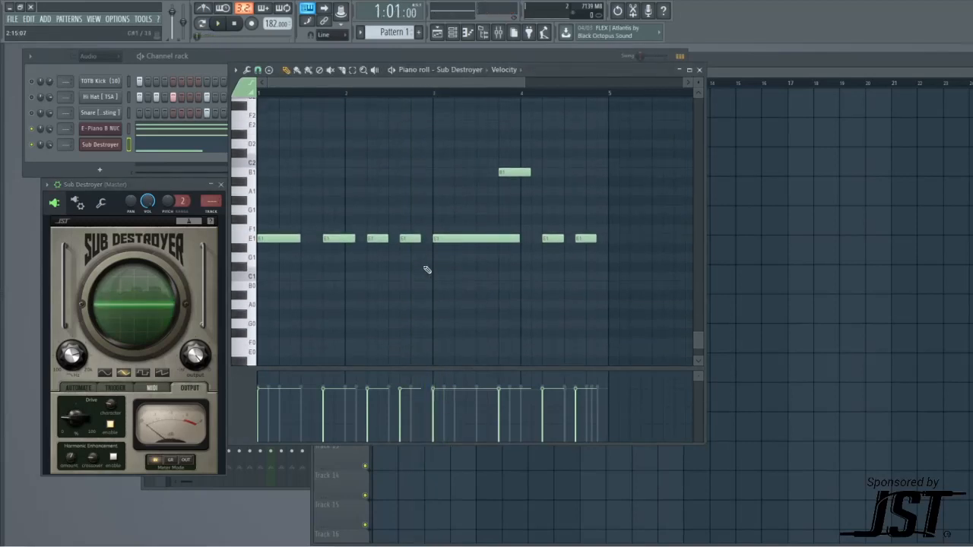
pyautogui.scroll(5, 427, 269)
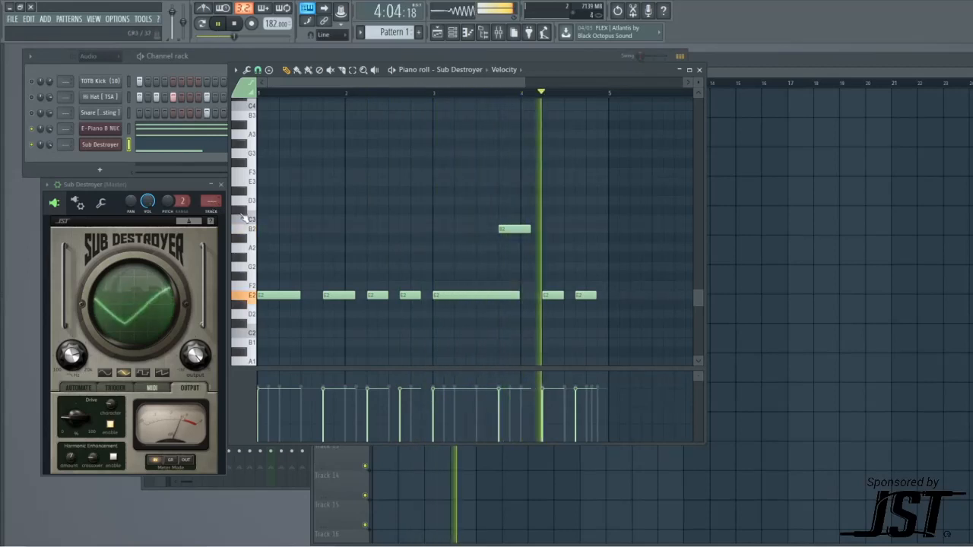
# Replace the Hi Hat sequence with a hit on every fourth step and play the pattern
pyautogui.click(220, 183)
pyautogui.click(96, 161)
pyautogui.press('space')
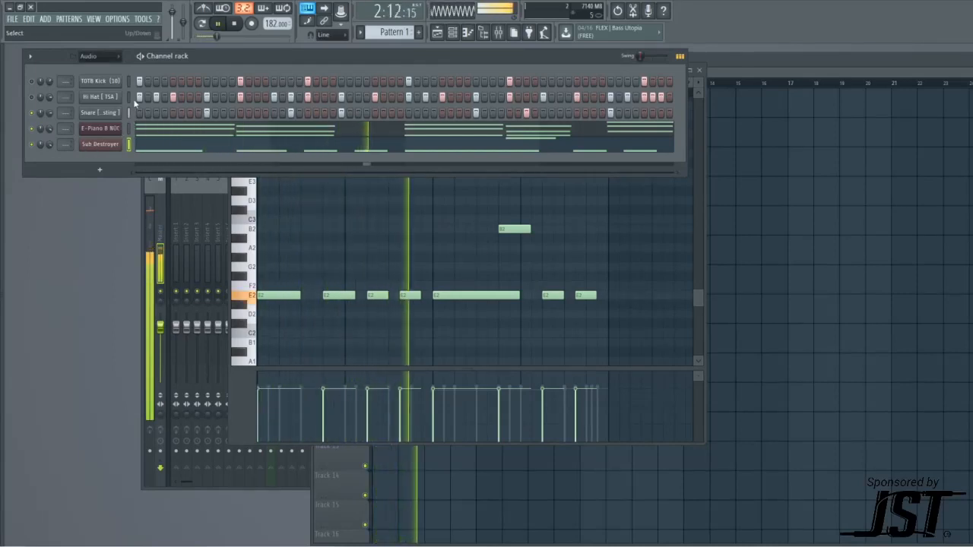
pyautogui.click(127, 96)
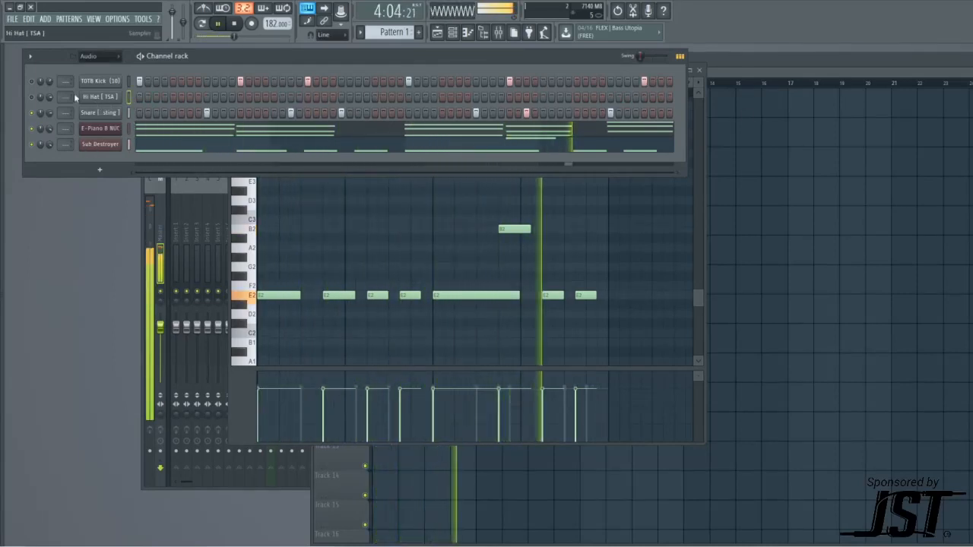
pyautogui.rightClick(131, 97)
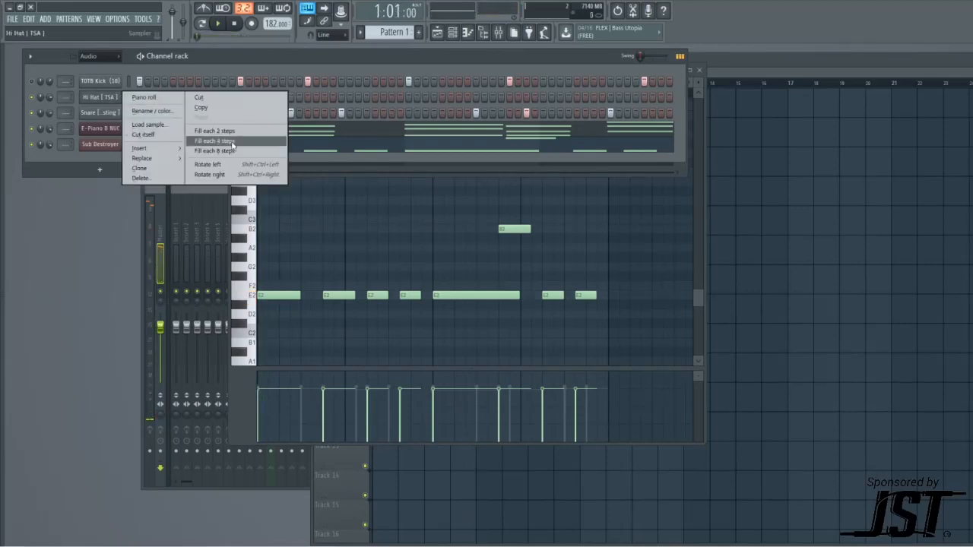
pyautogui.click(228, 139)
pyautogui.press('space')
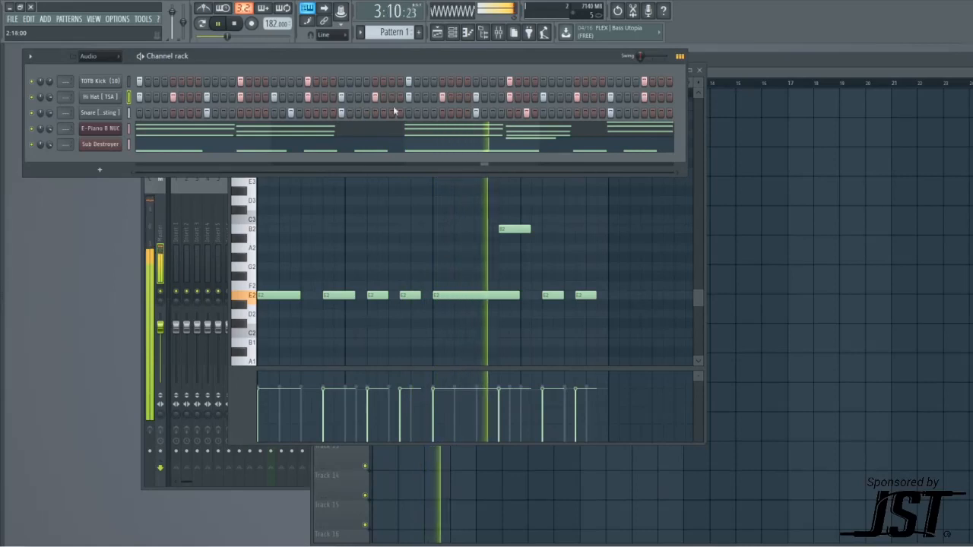
# Add TOTB Kick hits on steps 53 and 59 and remove the kick on step 61
pyautogui.click(576, 82)
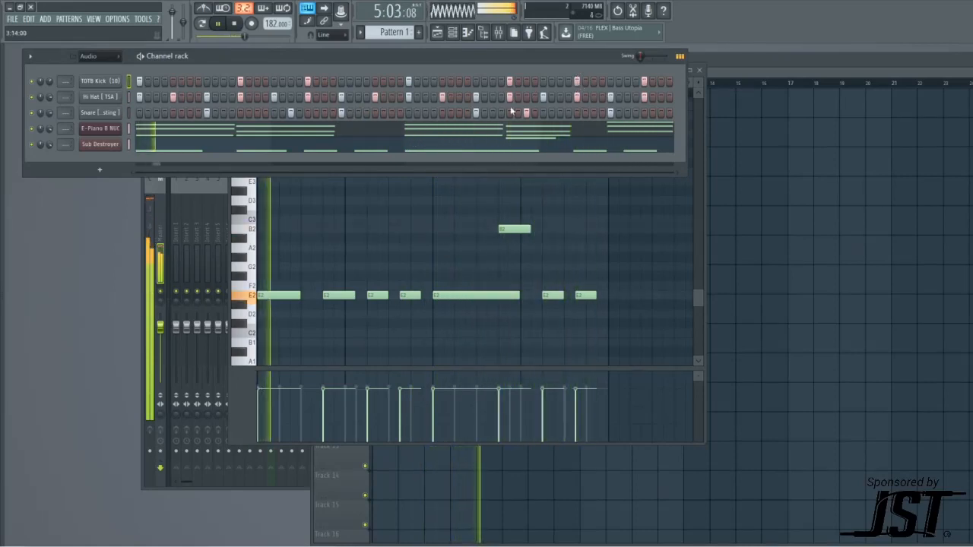
pyautogui.click(627, 81)
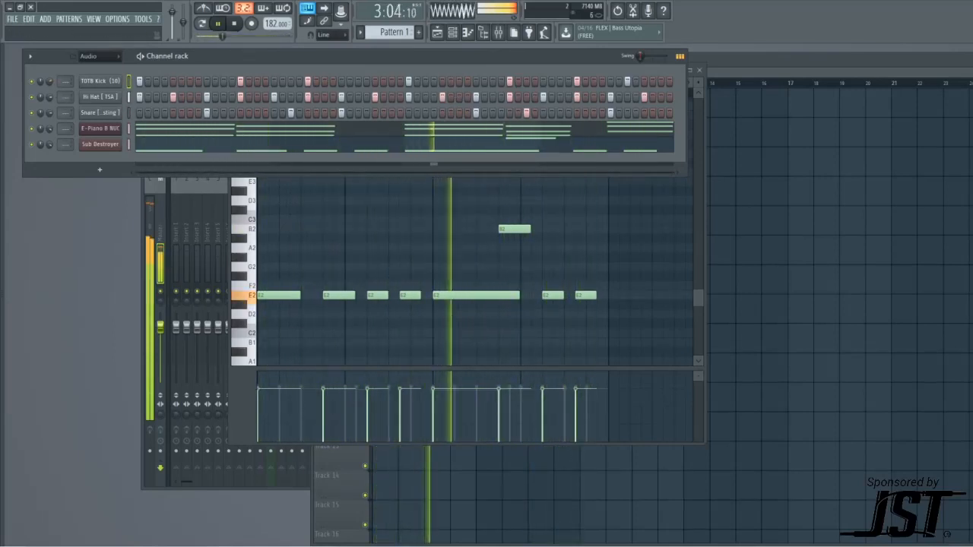
# Transpose the Sub Destroyer bass line down one octave to E1 and B1, and raise all its note velocities to maximum
pyautogui.click(175, 149)
pyautogui.press('space')
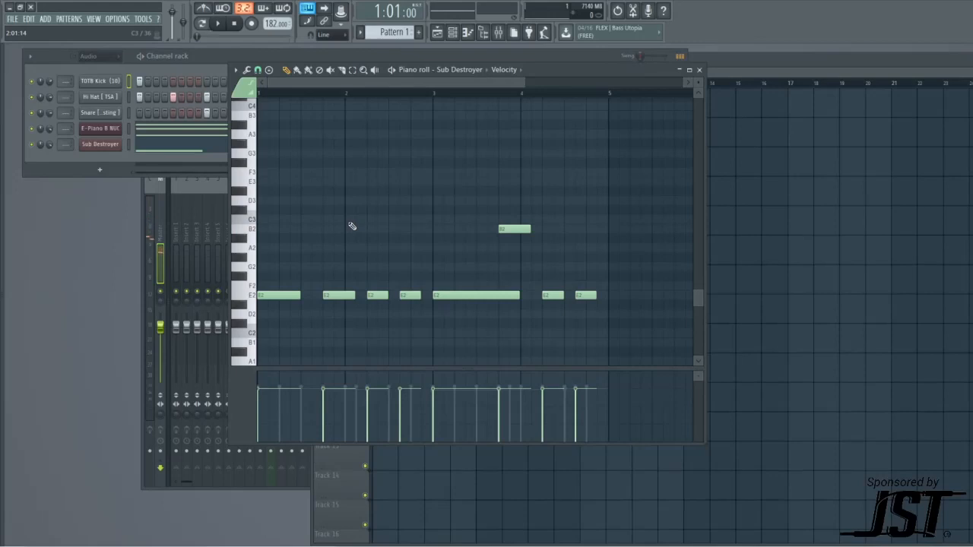
pyautogui.scroll(-5, 352, 226)
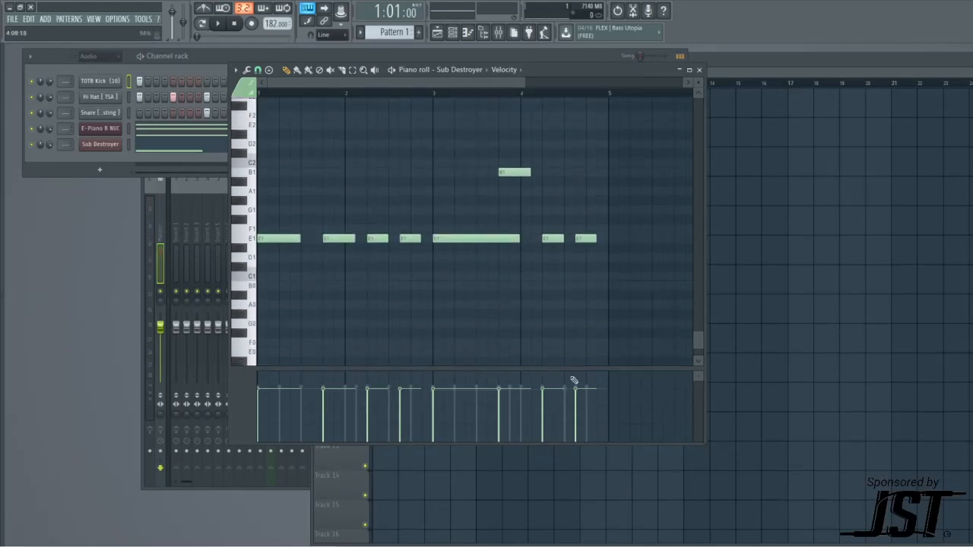
pyautogui.press('space')
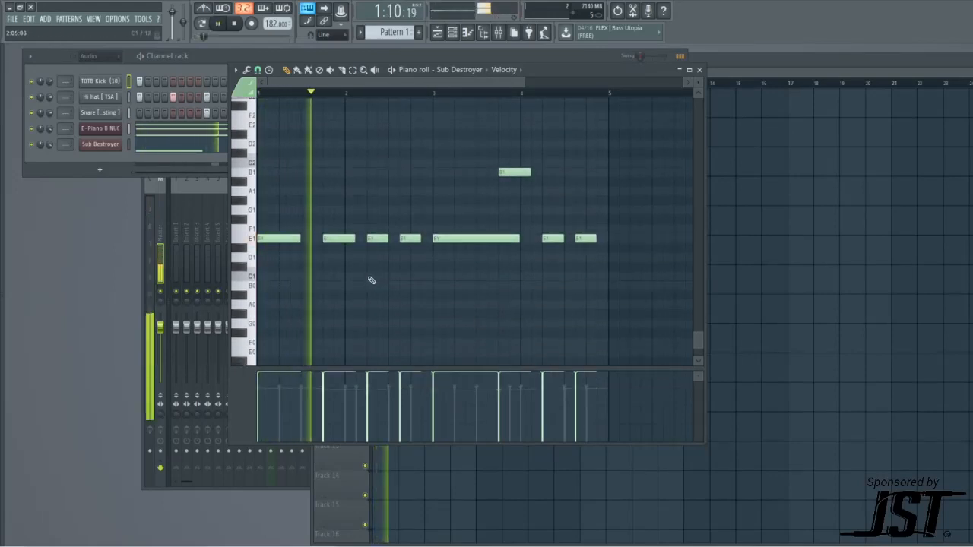
# Raise the Sub Destroyer channel volume in the channel rack while the pattern plays, and stop playback
pyautogui.click(48, 145)
pyautogui.moveTo(50, 145); pyautogui.dragTo(49, 137)
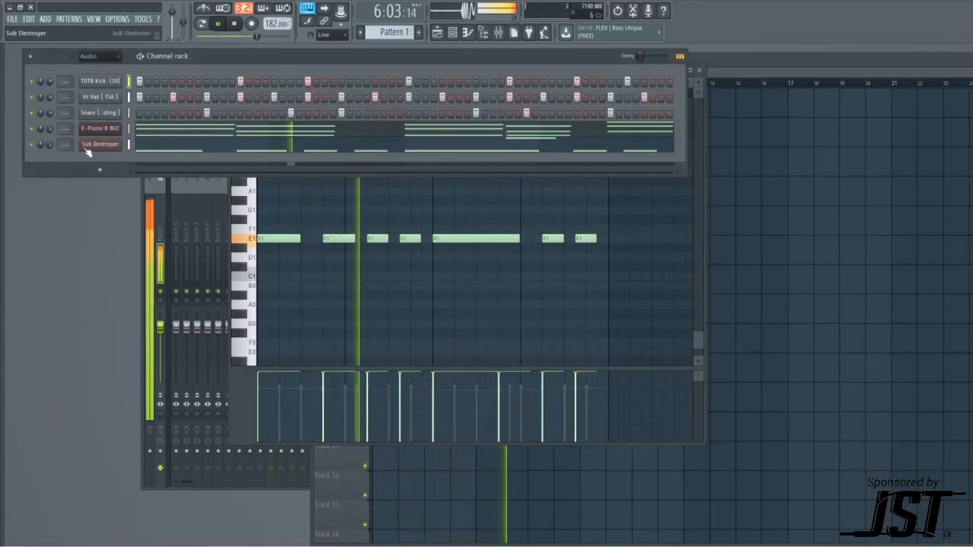
pyautogui.click(334, 208)
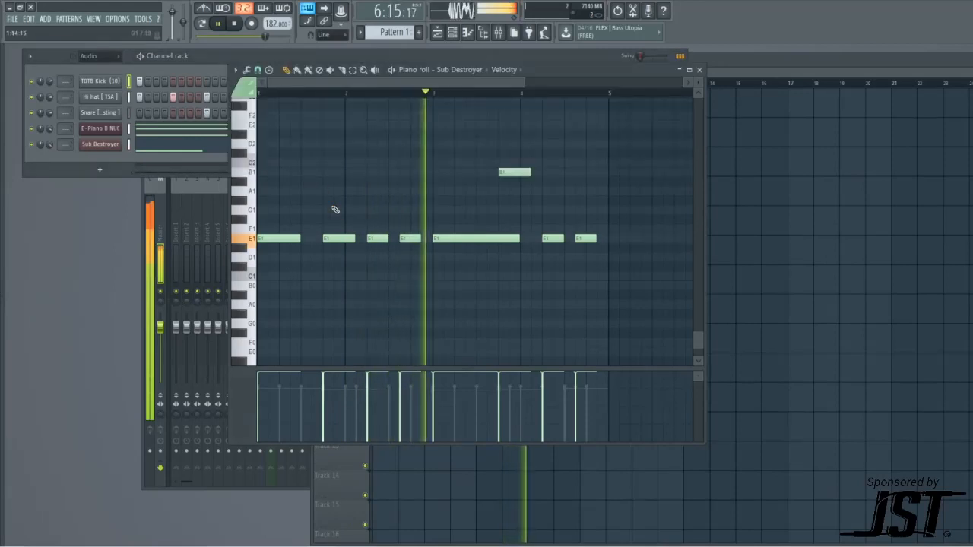
pyautogui.click(88, 156)
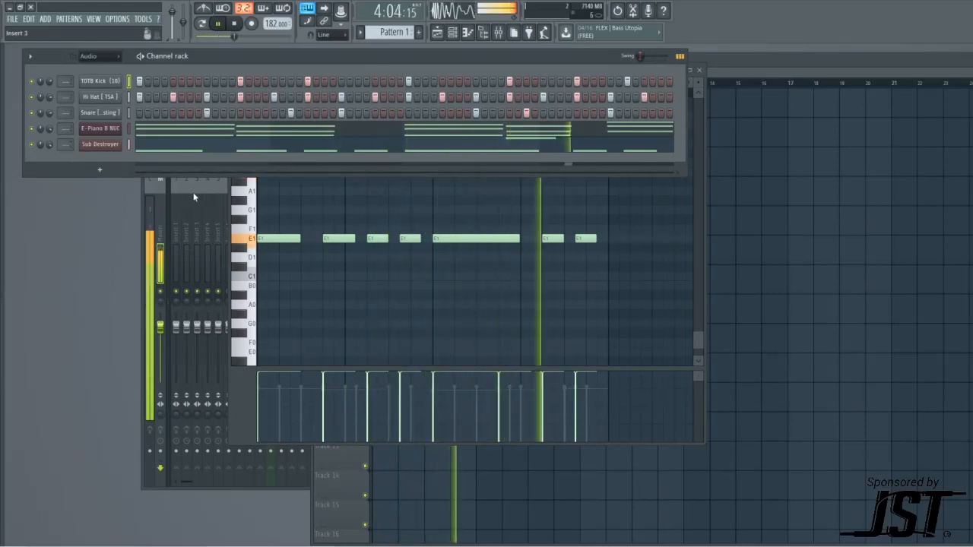
pyautogui.click(340, 214)
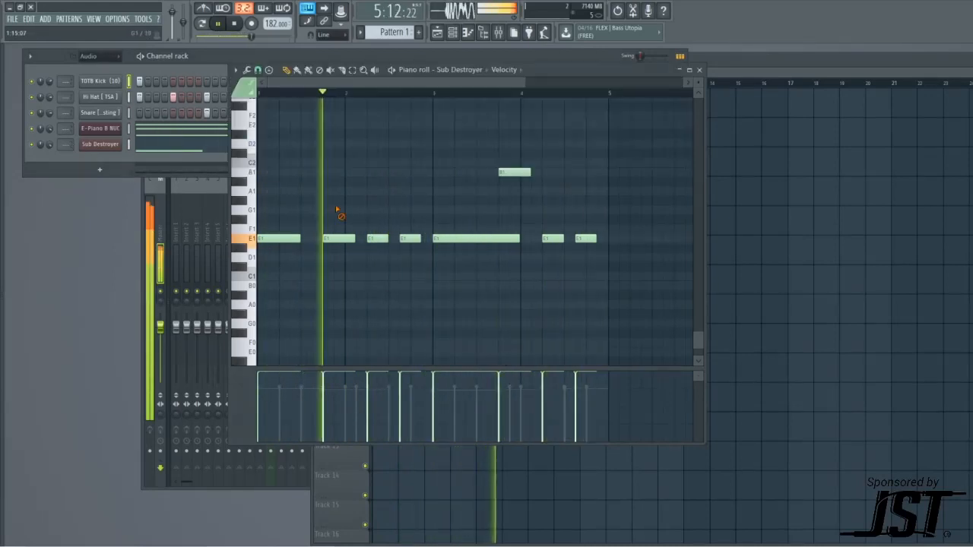
pyautogui.click(189, 162)
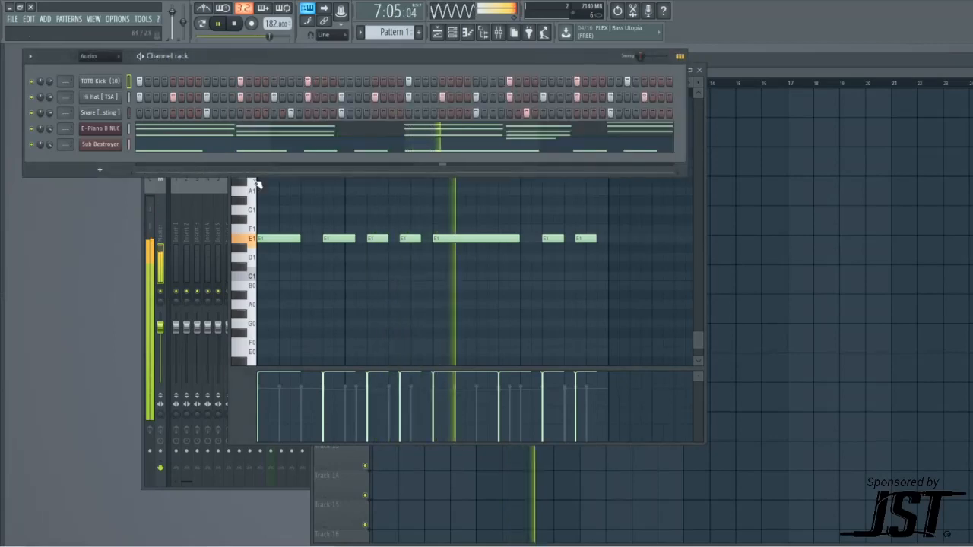
pyautogui.press('space')
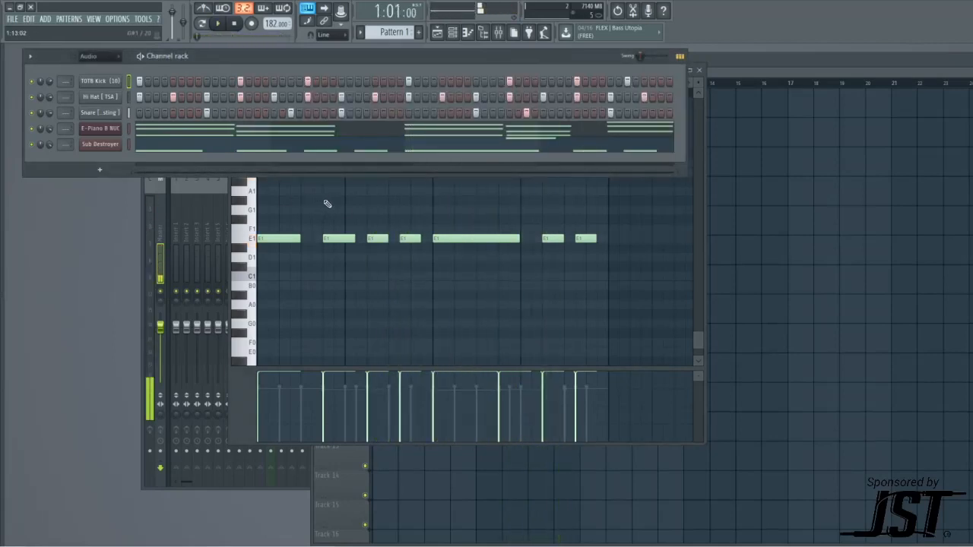
# Reposition the Sub Destroyer window beside the piano roll and play the pattern briefly
pyautogui.click(327, 204)
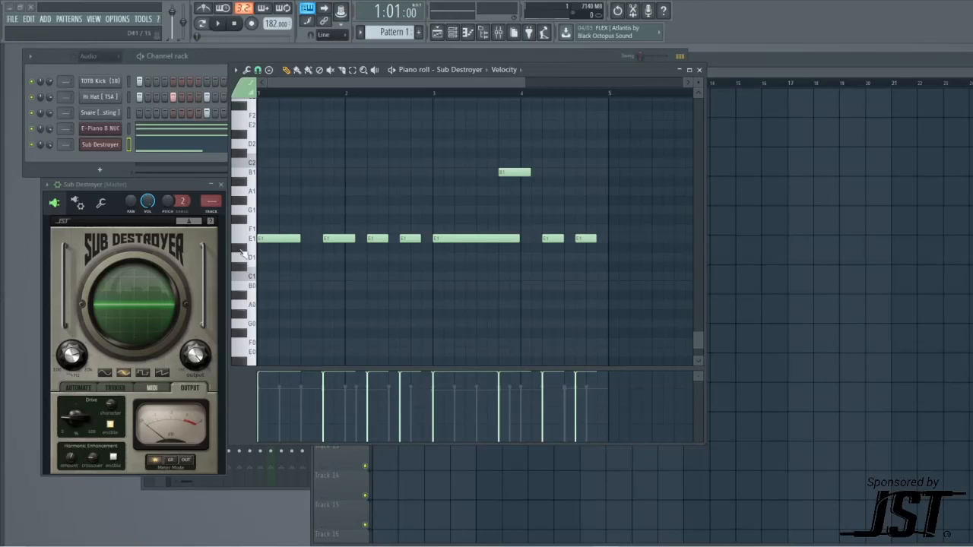
pyautogui.moveTo(164, 186); pyautogui.dragTo(286, 166)
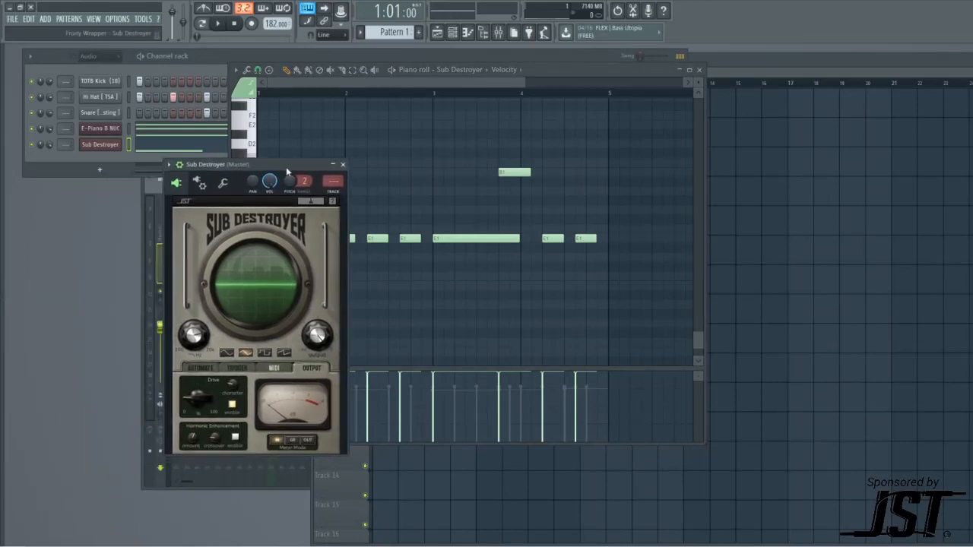
pyautogui.click(355, 149)
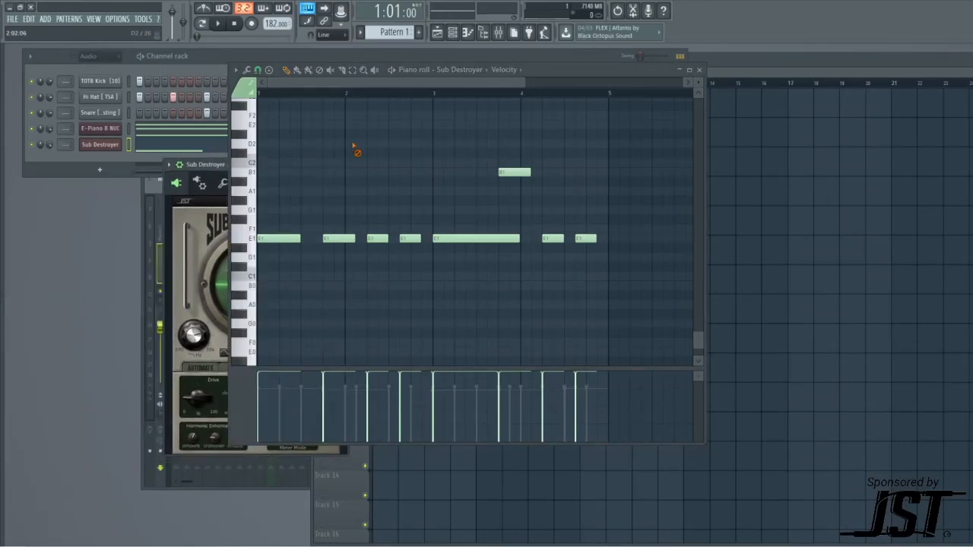
pyautogui.click(222, 167)
pyautogui.moveTo(222, 167); pyautogui.dragTo(170, 192)
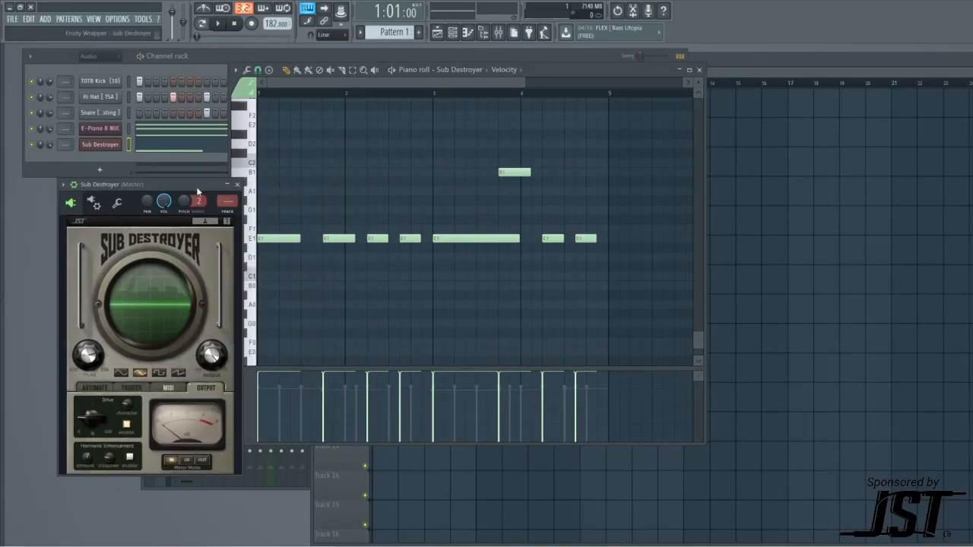
pyautogui.click(382, 150)
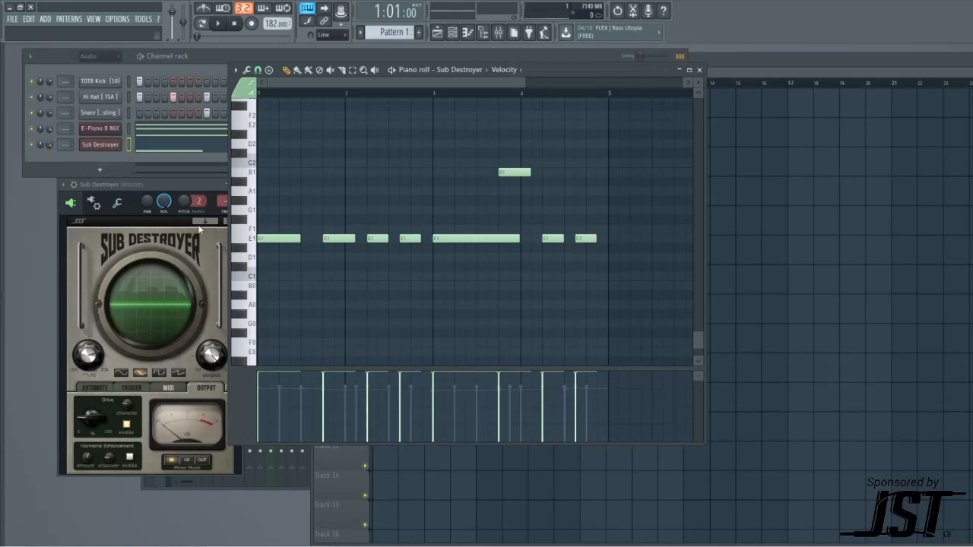
pyautogui.press('space')
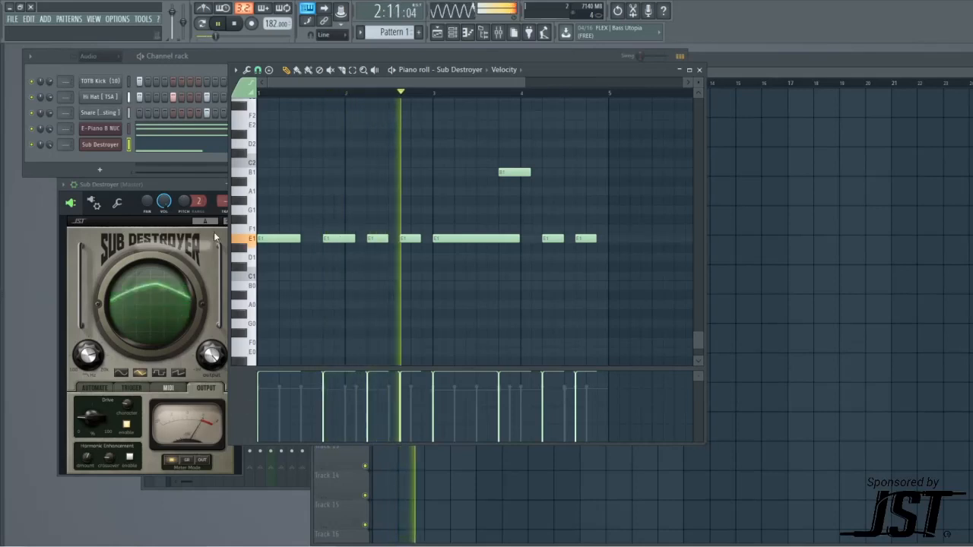
pyautogui.press('space')
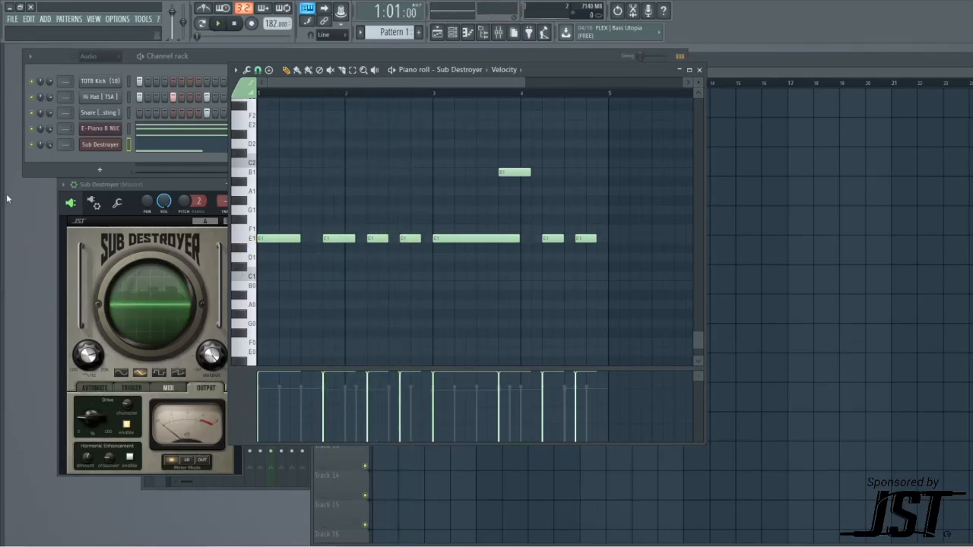
# Raise the TOTB Kick channel volume and set its levels adjustment volume to about 116% during playback
pyautogui.click(50, 83)
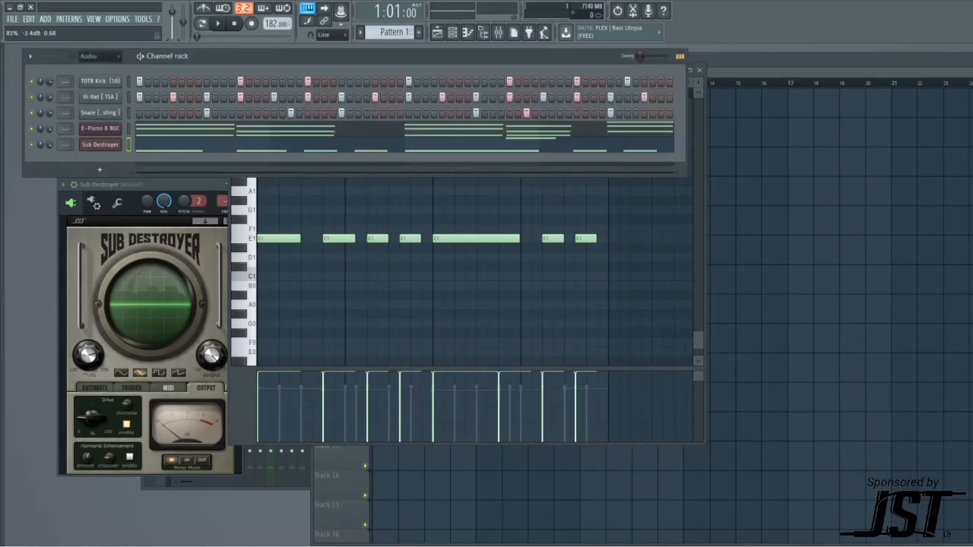
pyautogui.scroll(2, 50, 84)
pyautogui.press('space')
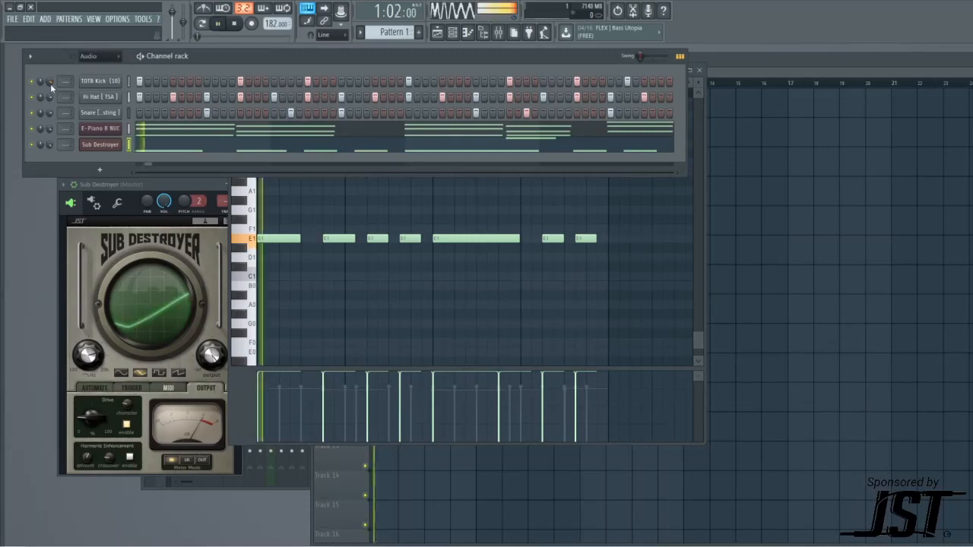
pyautogui.click(100, 81)
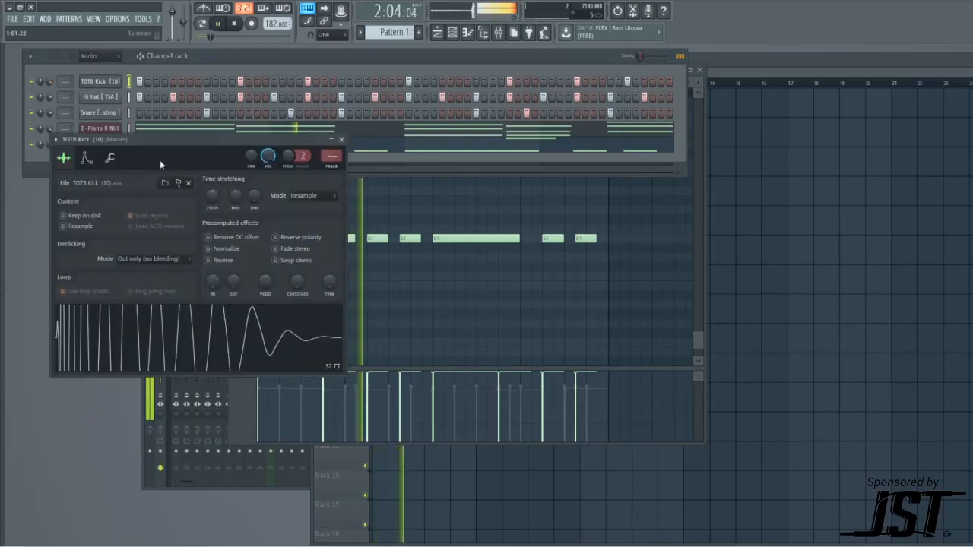
pyautogui.click(109, 157)
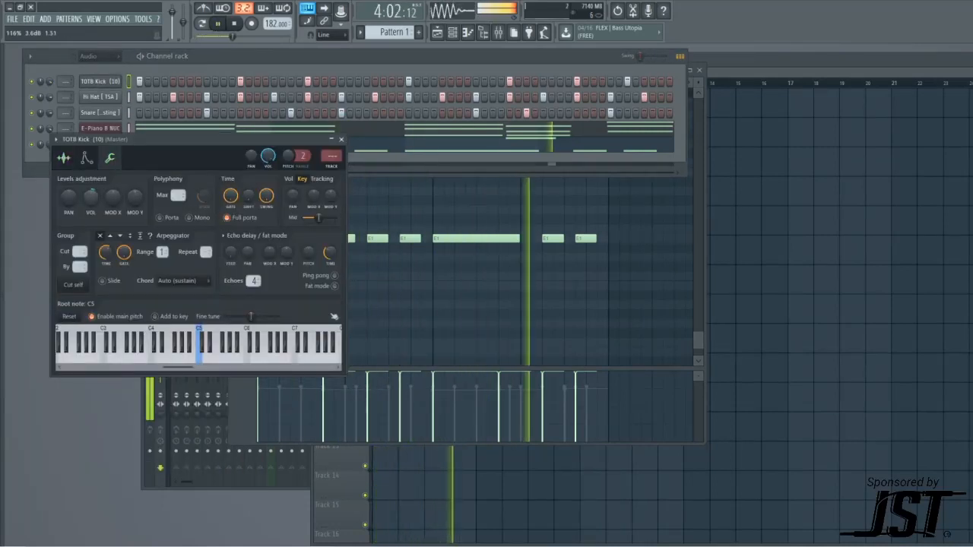
pyautogui.click(342, 141)
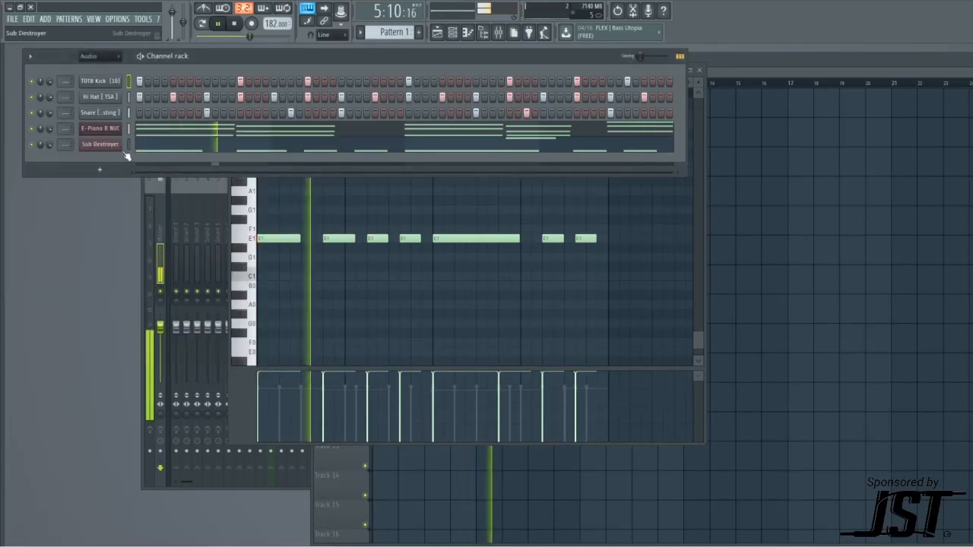
# Set Sub Destroyer's drive to about 48.8, its drive character to 8 and its low pass filter to 3099 Hz during playback
pyautogui.click(99, 144)
pyautogui.press('space')
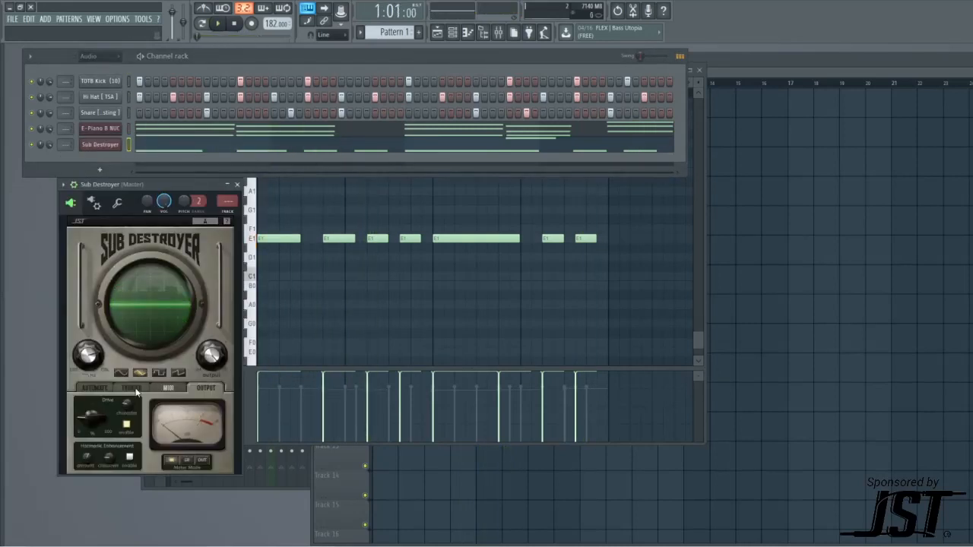
pyautogui.click(135, 389)
pyautogui.press('space')
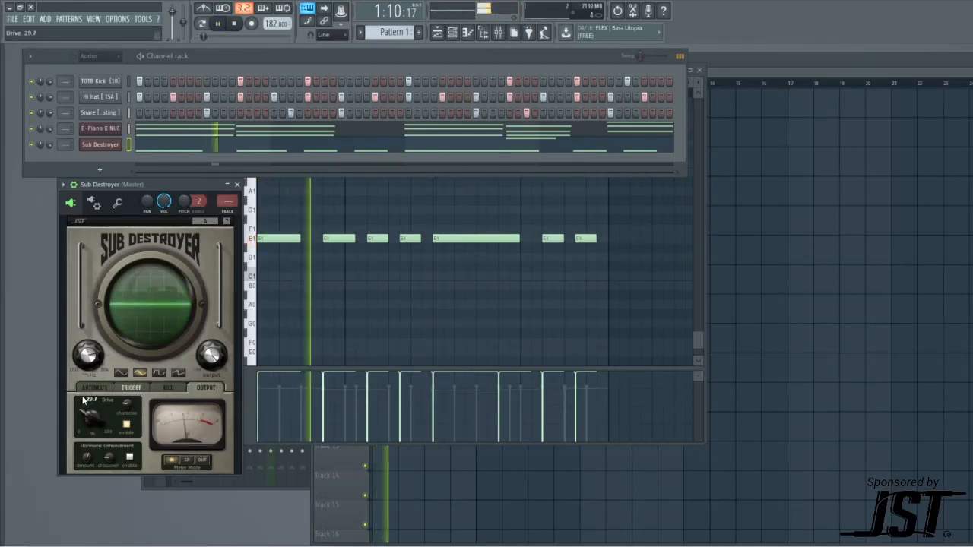
pyautogui.moveTo(90, 422)
pyautogui.mouseDown()
pyautogui.moveTo(69, 328)
pyautogui.moveTo(73, 303)
pyautogui.moveTo(95, 435)
pyautogui.mouseUp()
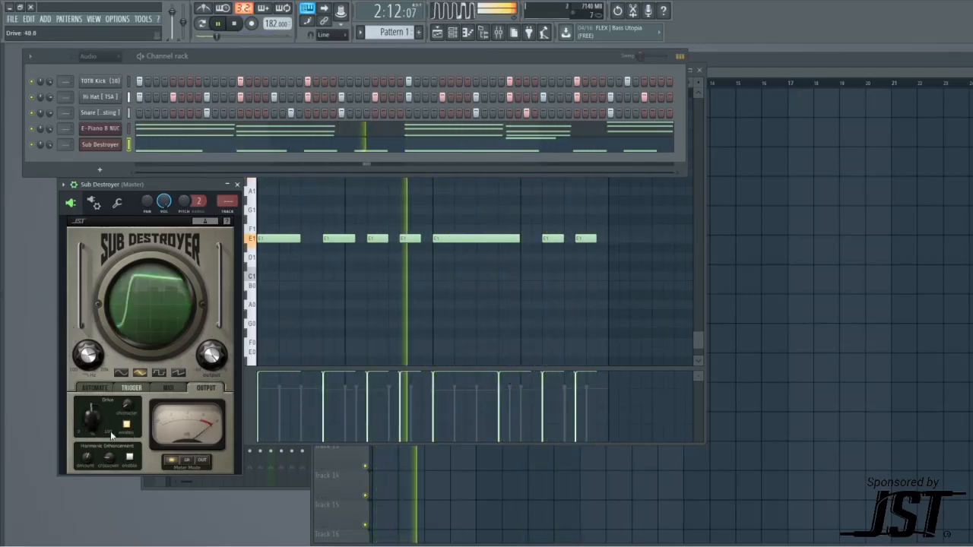
pyautogui.moveTo(117, 368); pyautogui.dragTo(114, 354)
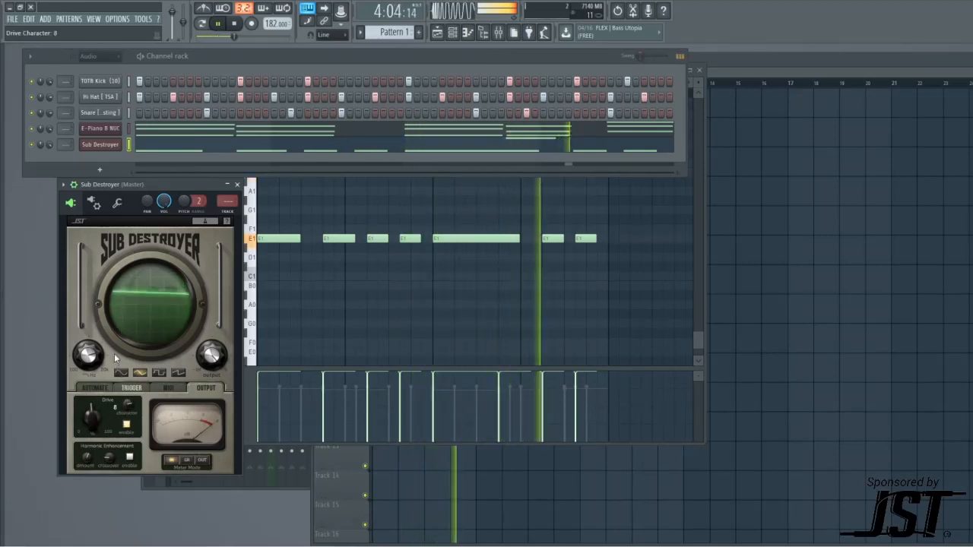
pyautogui.moveTo(91, 416); pyautogui.dragTo(89, 415)
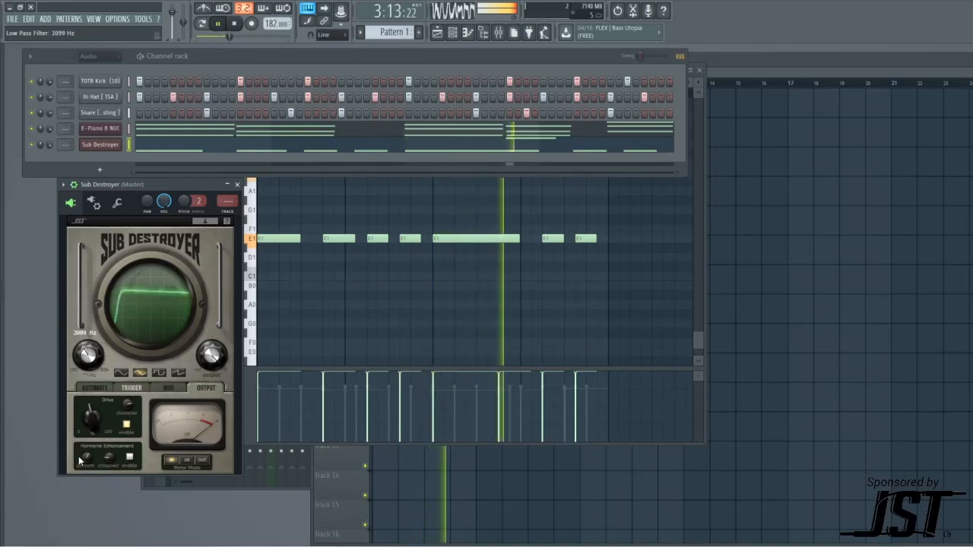
# Audition the square and triangle wave types in Sub Destroyer and set the wave type to sine
pyautogui.click(157, 372)
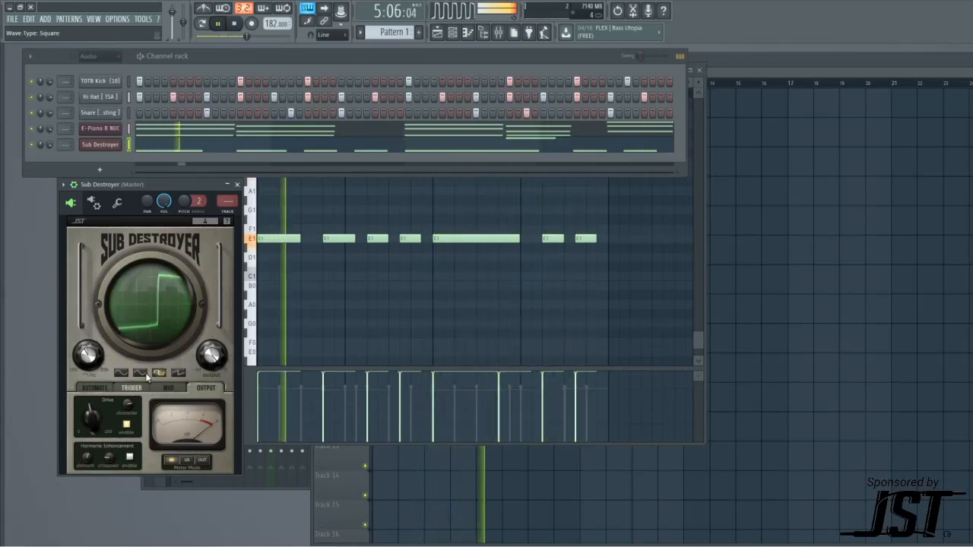
pyautogui.click(140, 371)
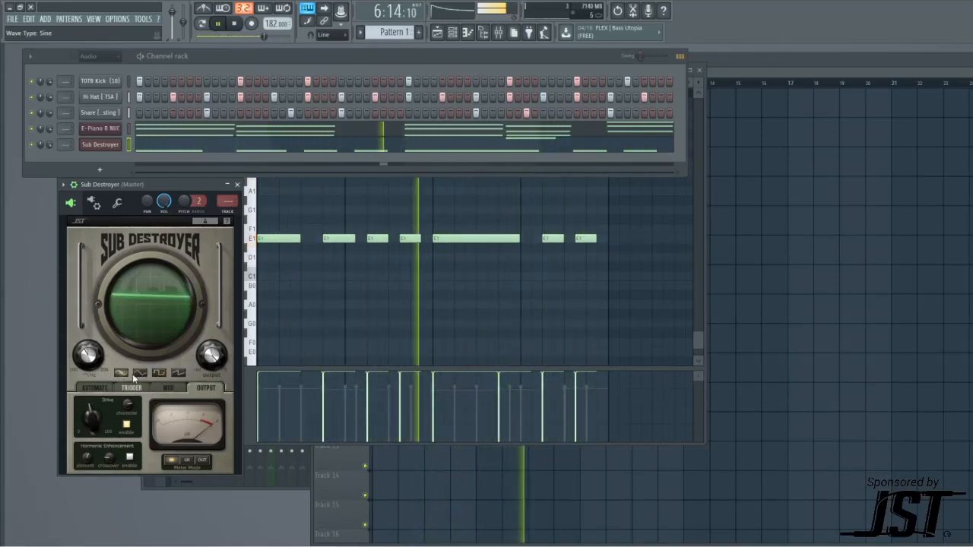
pyautogui.click(121, 372)
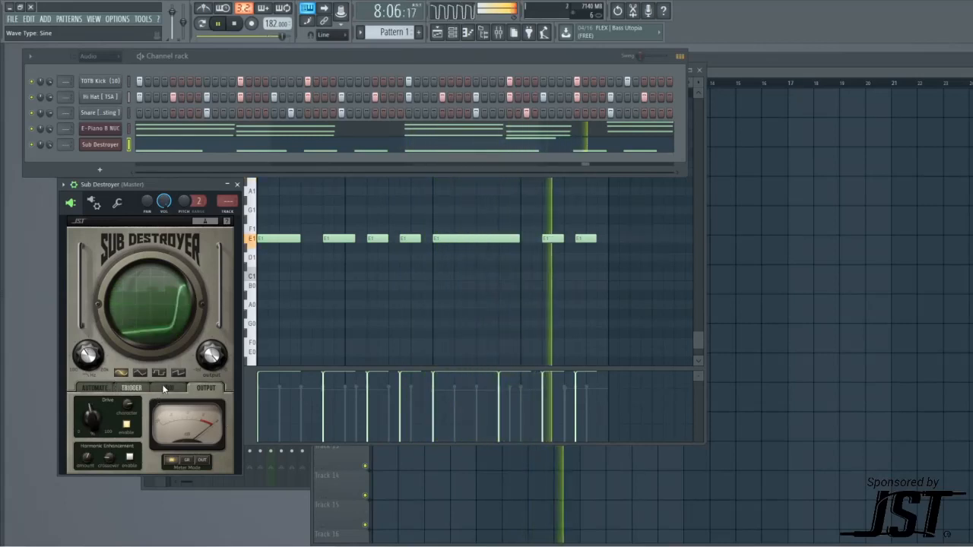
# Stop playback, bring the piano roll forward and move the Sub Destroyer window clear of its piano keys
pyautogui.press('space')
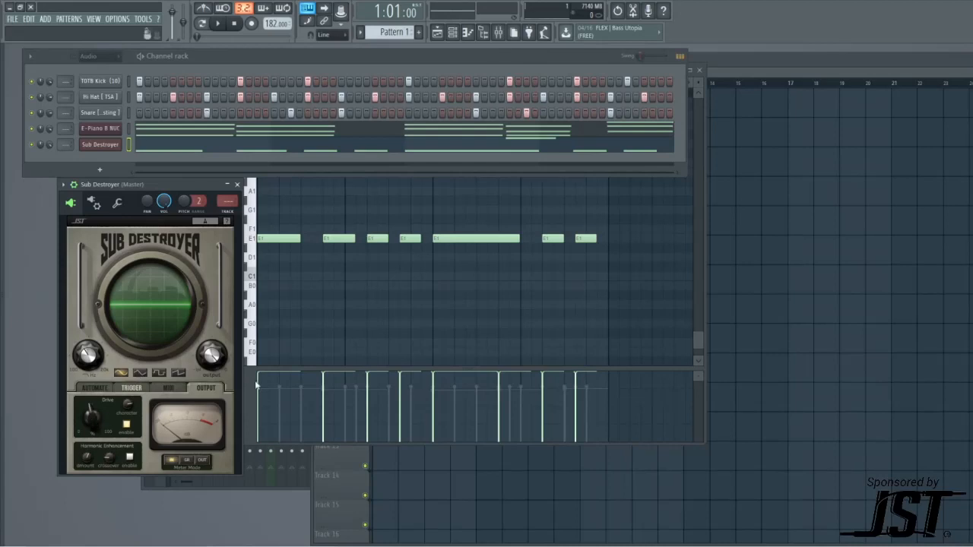
pyautogui.click(513, 172)
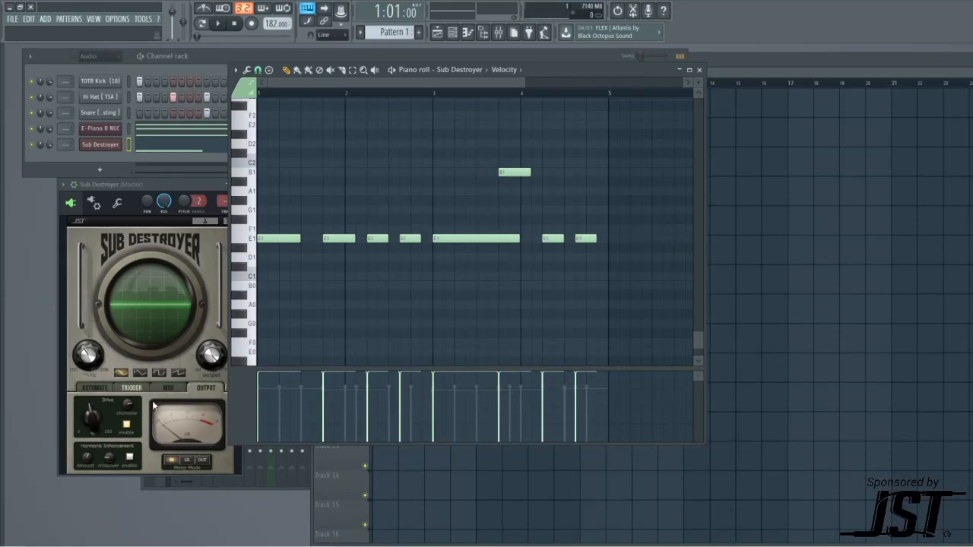
pyautogui.click(158, 186)
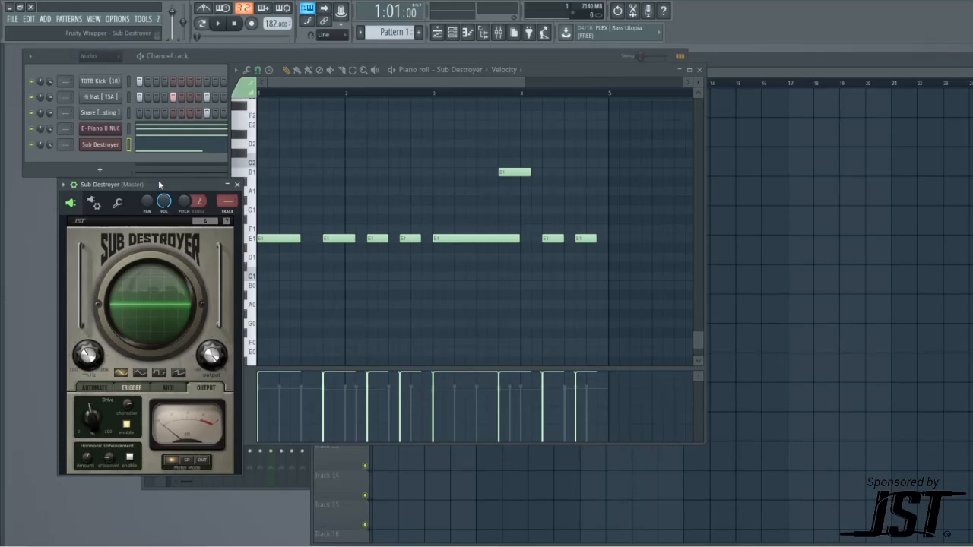
pyautogui.moveTo(156, 186)
pyautogui.mouseDown()
pyautogui.moveTo(148, 188)
pyautogui.moveTo(166, 179)
pyautogui.moveTo(119, 185)
pyautogui.moveTo(137, 185)
pyautogui.mouseUp()
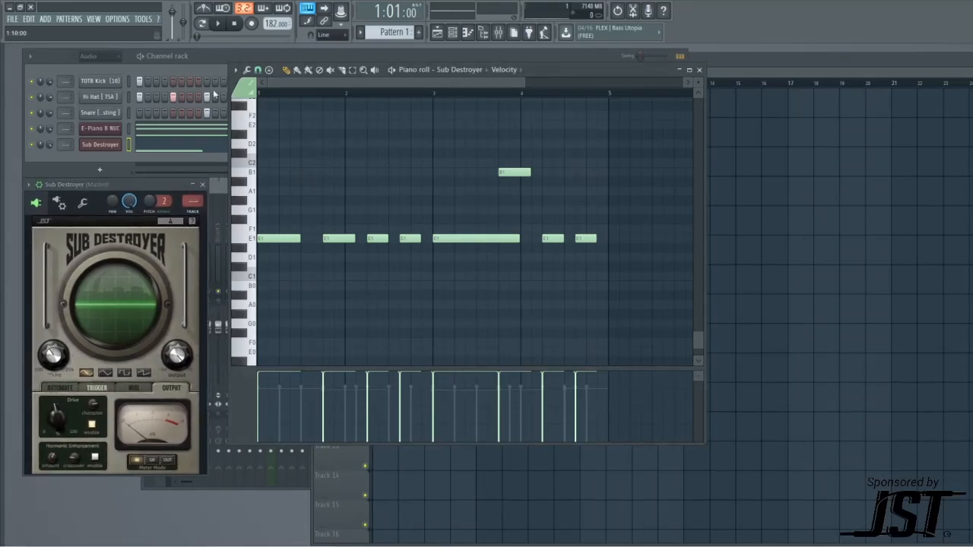
# Check the channel rack's channel group filter and keep it on the Audio group
pyautogui.click(211, 64)
pyautogui.click(97, 56)
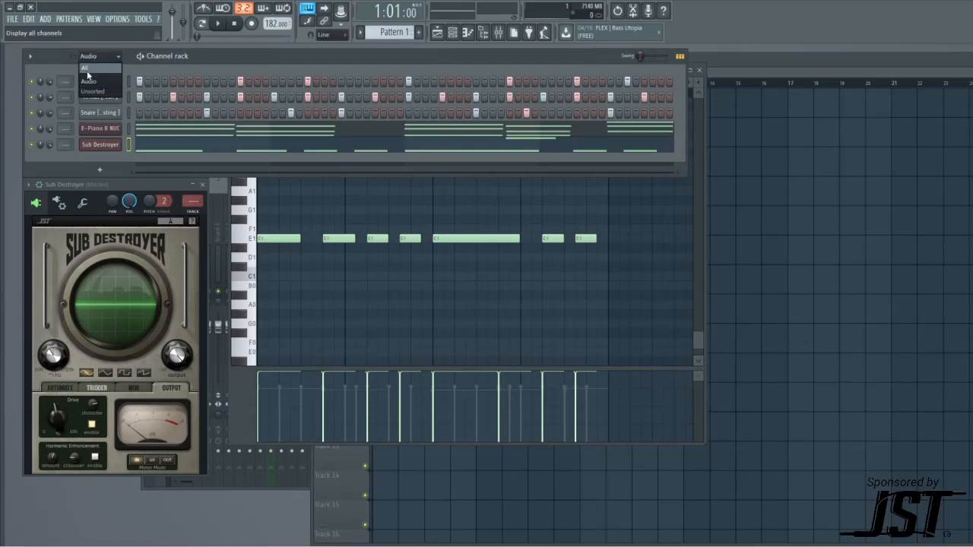
pyautogui.click(87, 79)
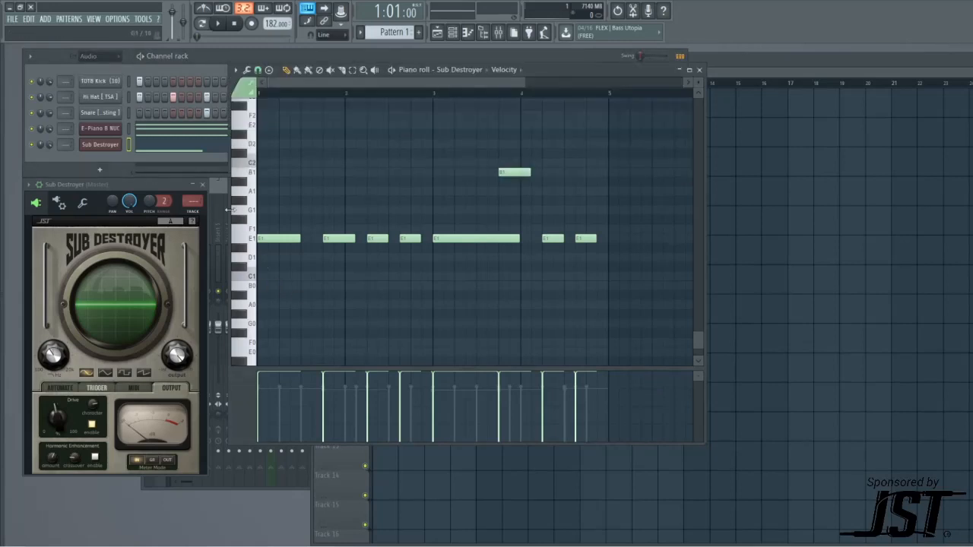